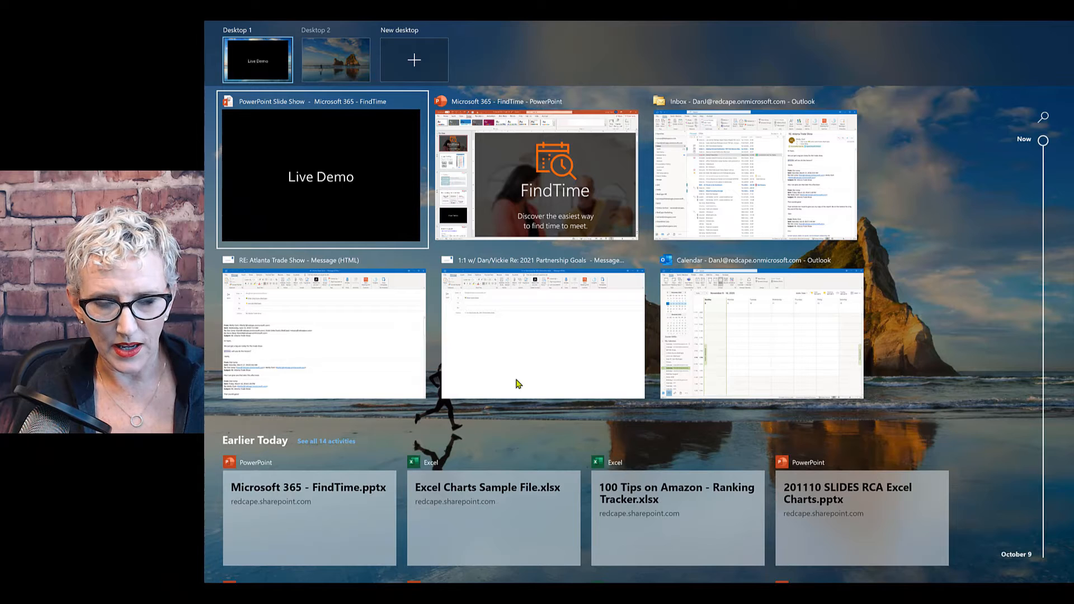
Leave the Live Demo slide show and switch to the '1:1 w/ Dan/Vickie Re: 2021 Partnership Goals' draft.
key("Escape")
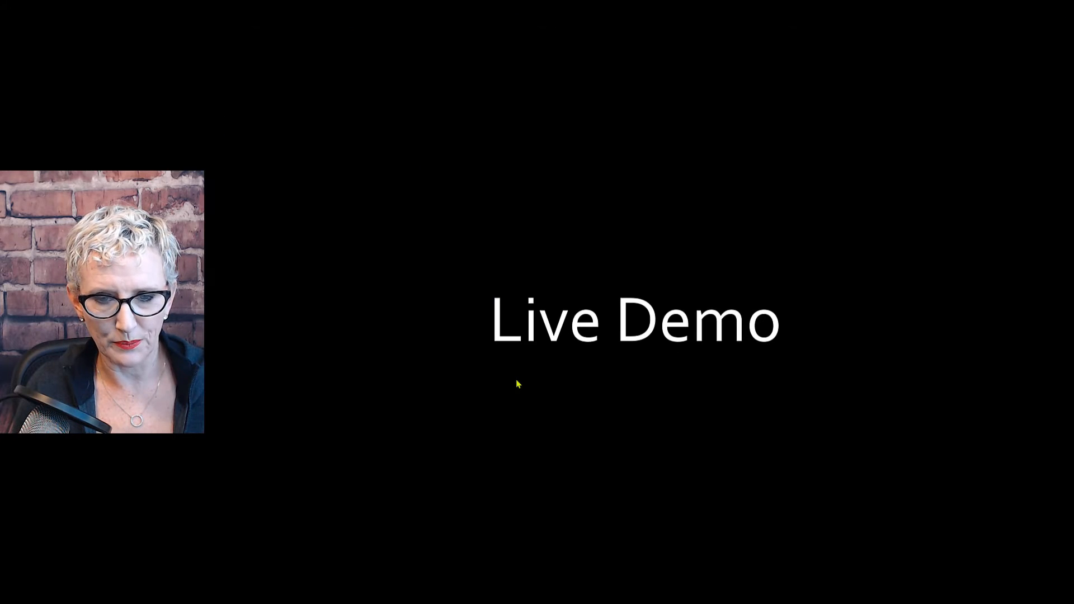
key("super+Tab")
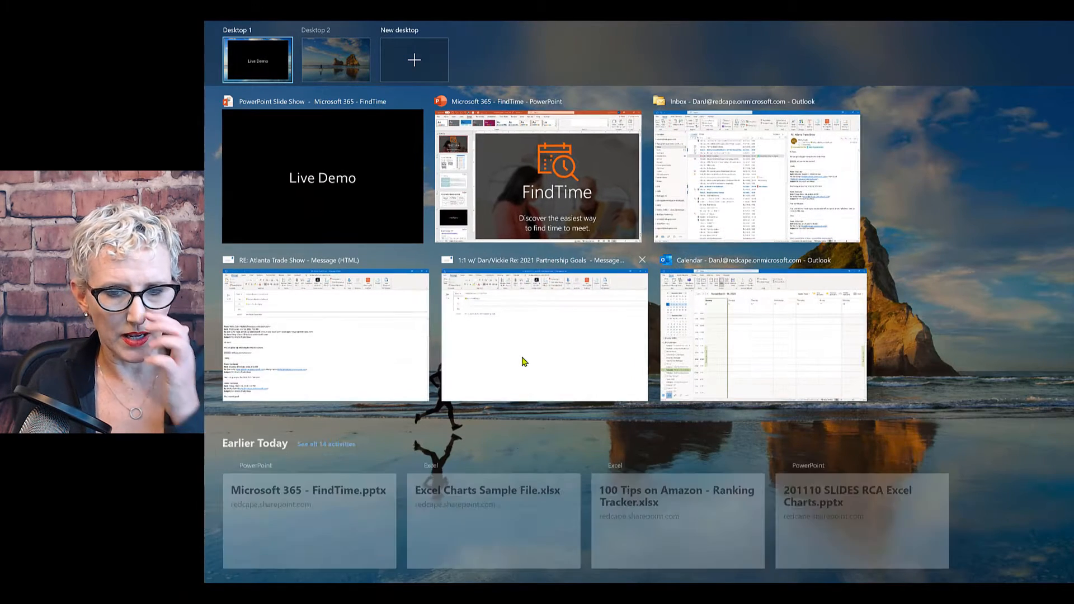
left_click(524, 362)
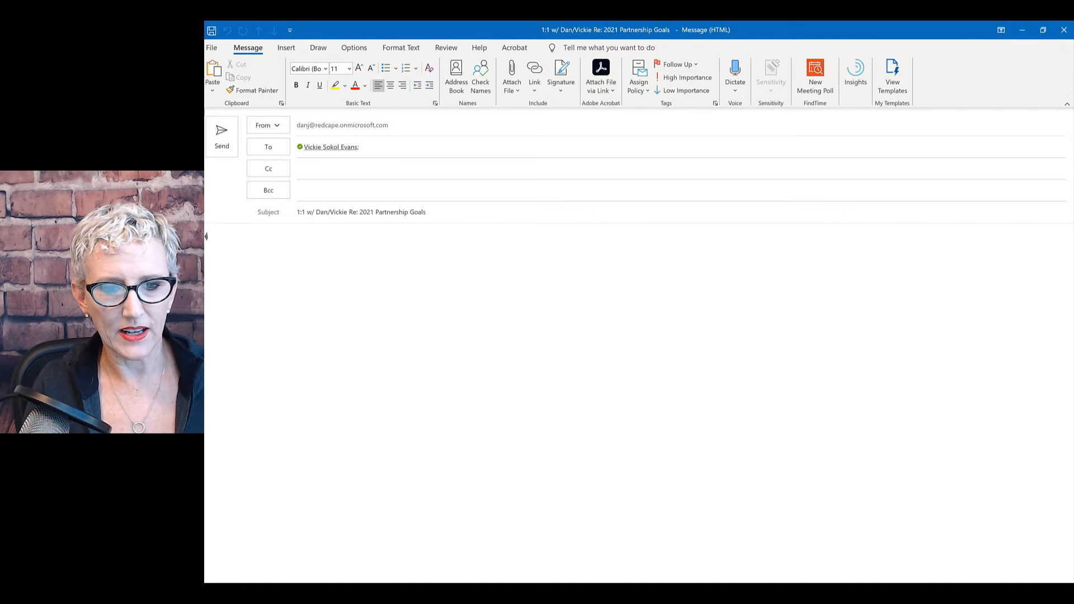
Write 'Let's connect over the next few weeks.' and 'Here's a poll:', with a blank line before the sign-off.
scroll(224, 240, "up", 4)
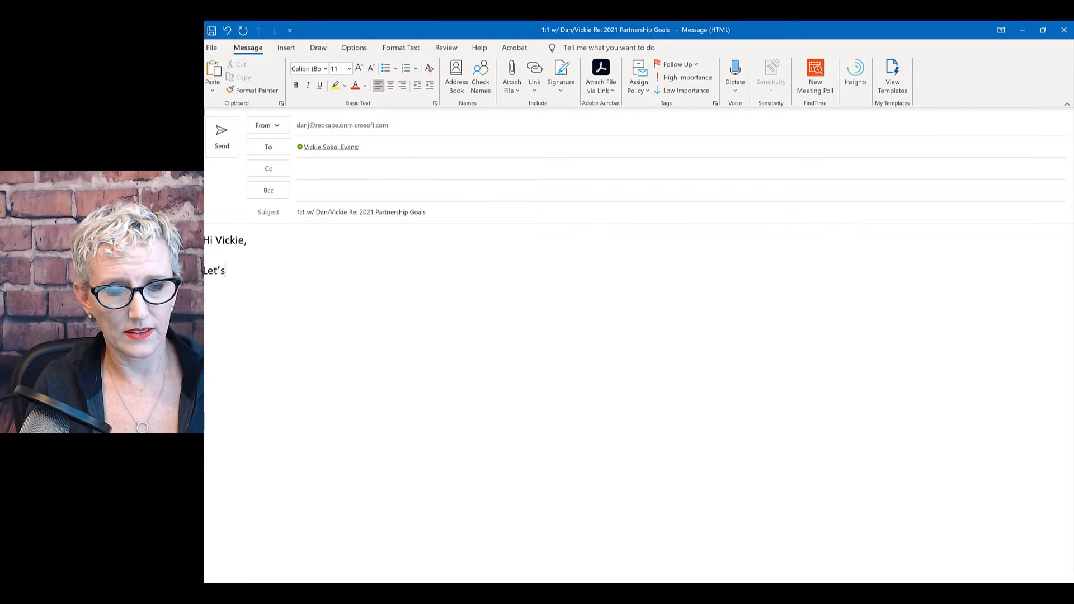
type("connect over the ne")
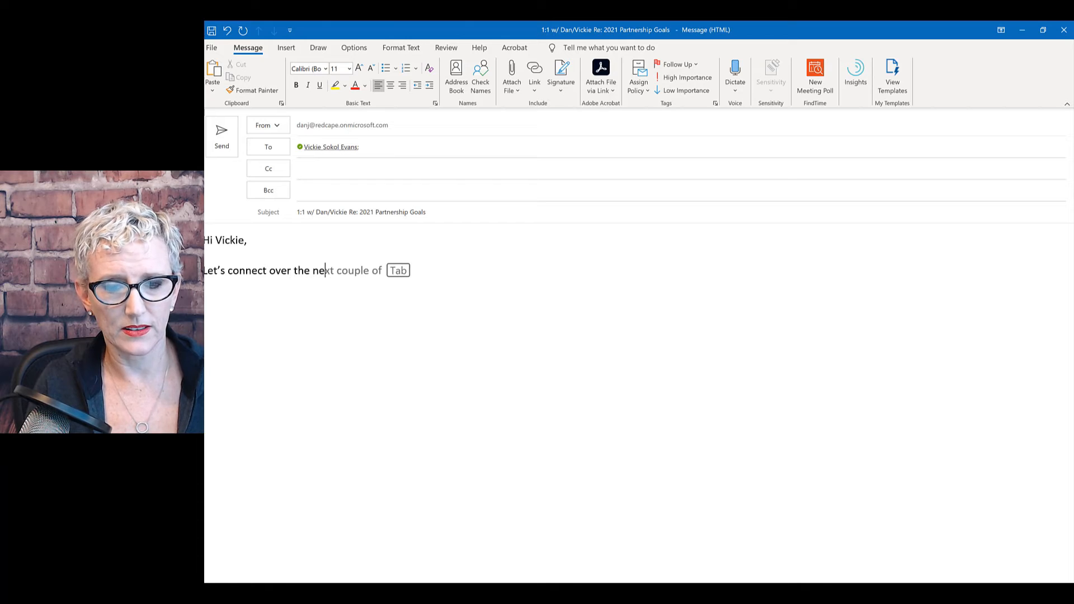
type("xt few")
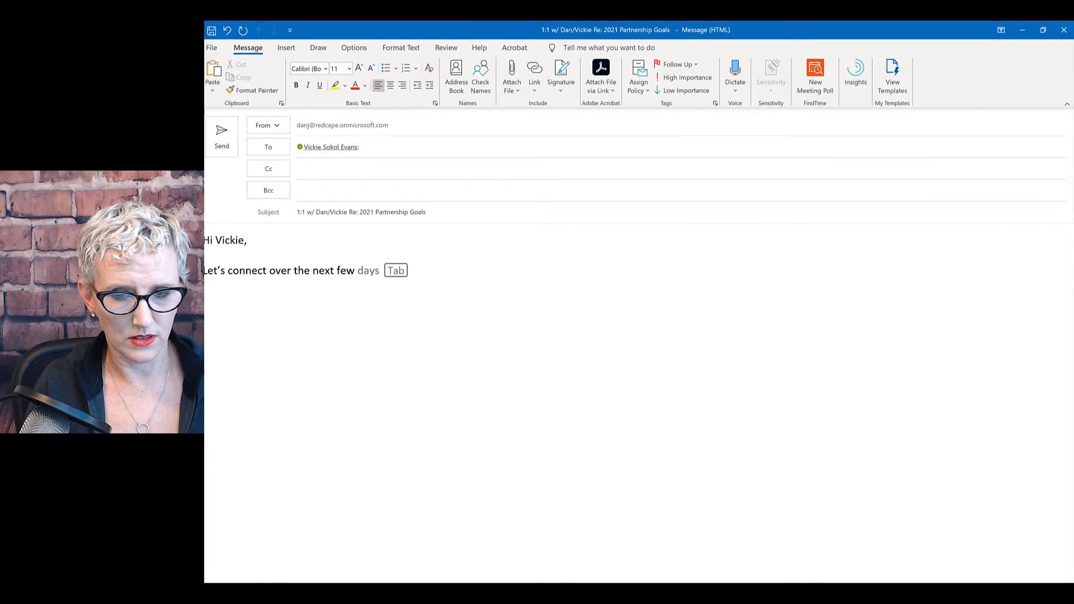
type(" weeks")
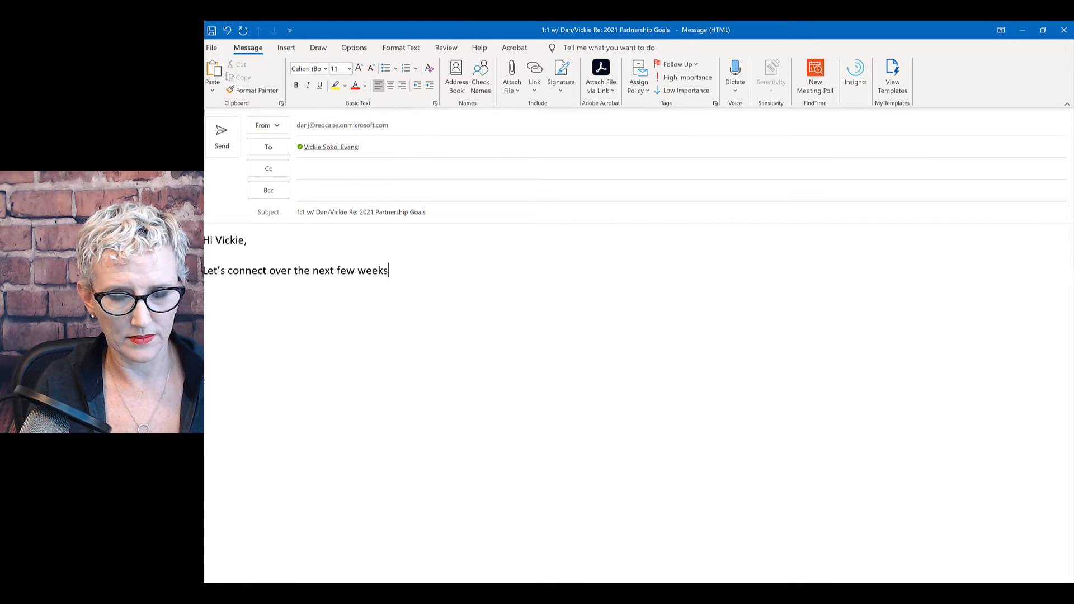
type(".")
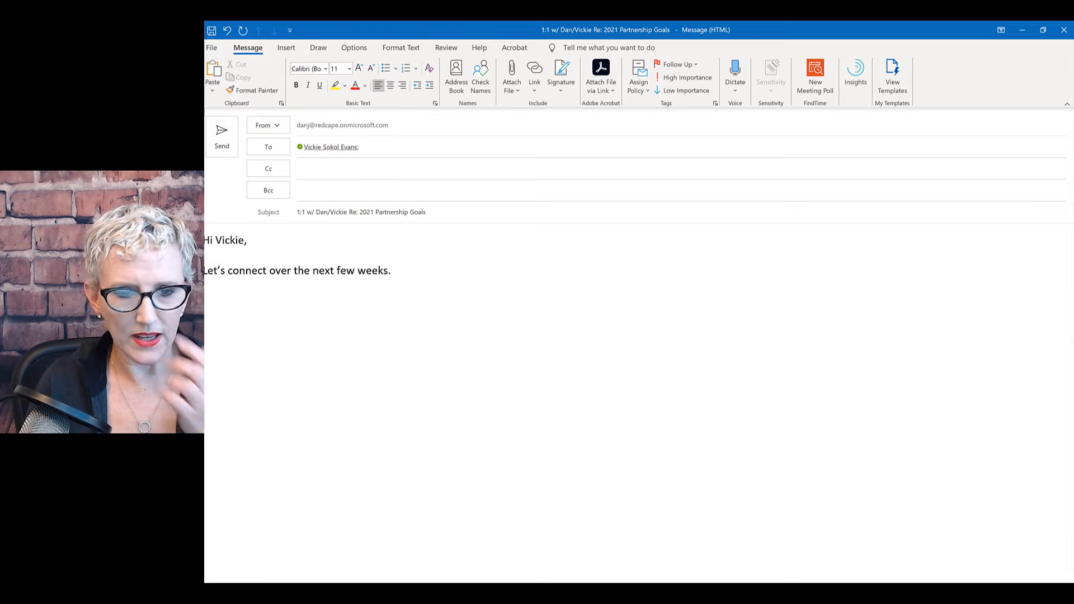
key("Return")
type("Here's a p")
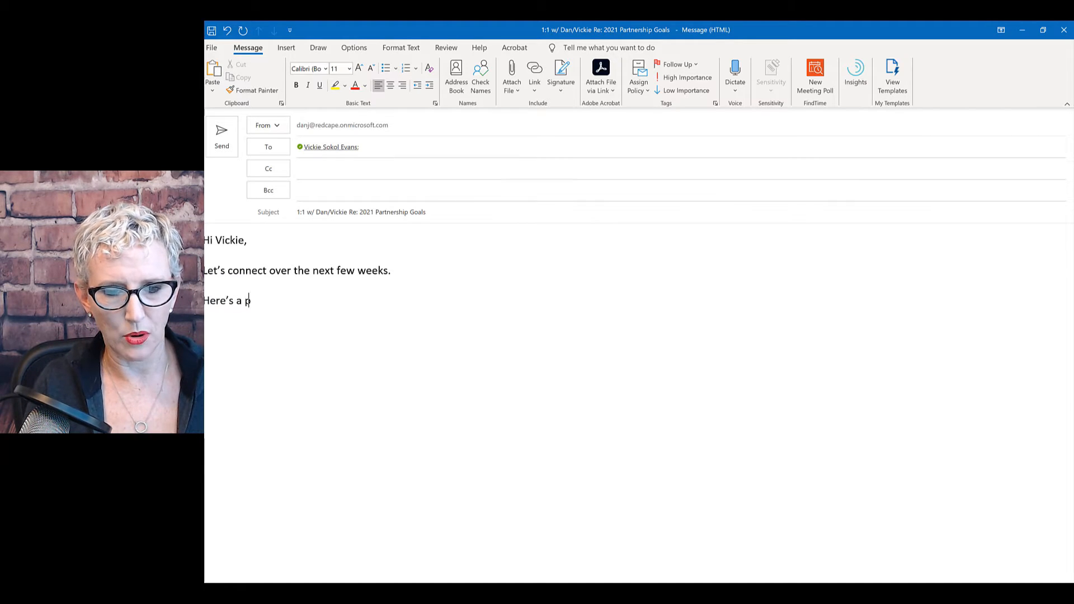
type("oll:")
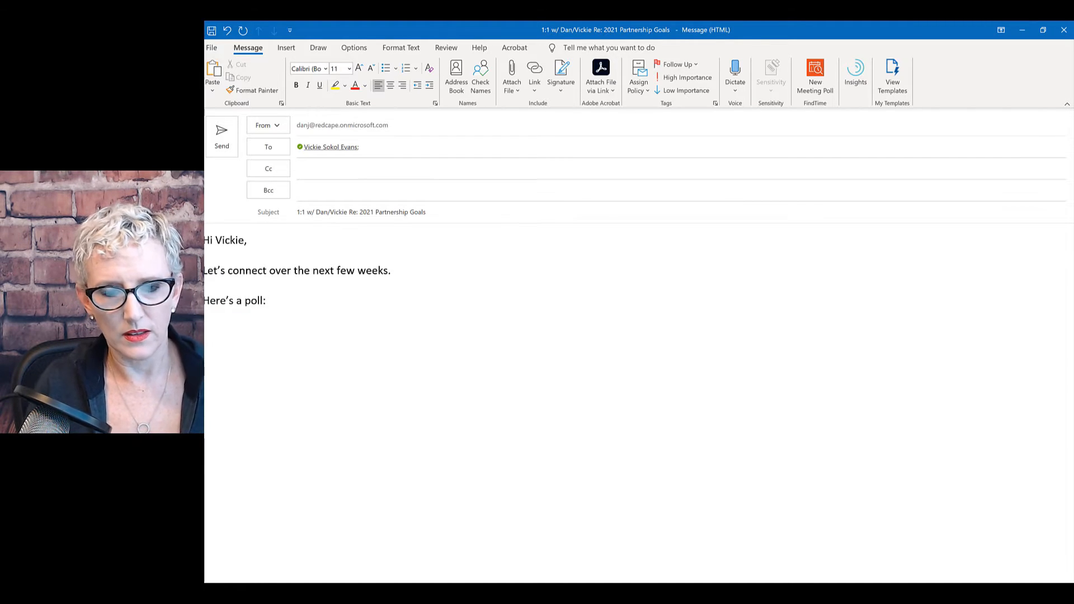
key("Return")
key("Return")
type("Dan")
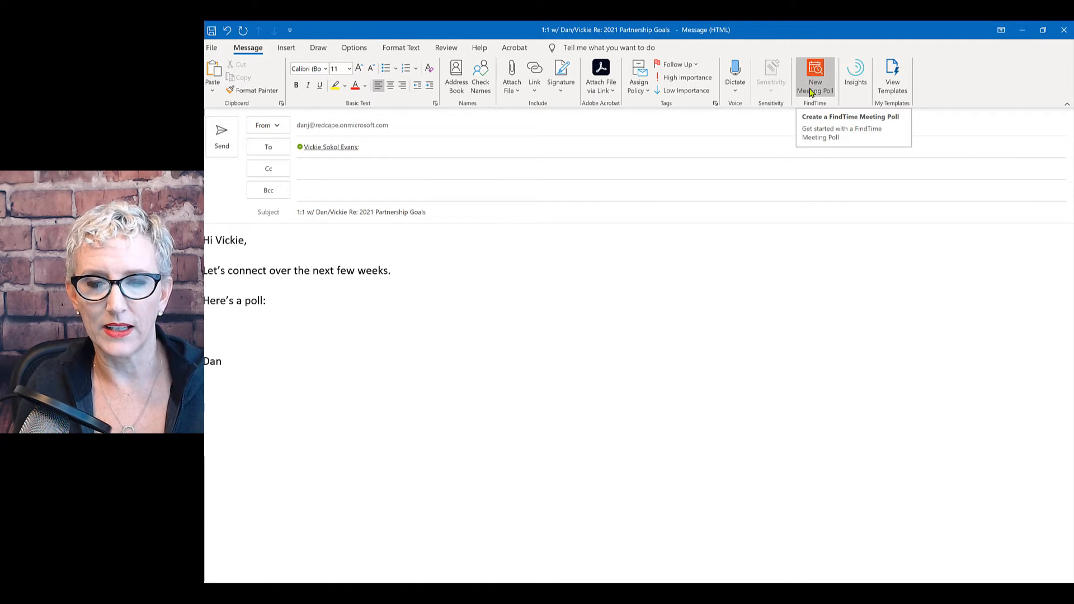
Launch FindTime's New Meeting Poll pane, showing 30-minute slots for Monday, November 9, 2020.
left_click(823, 75)
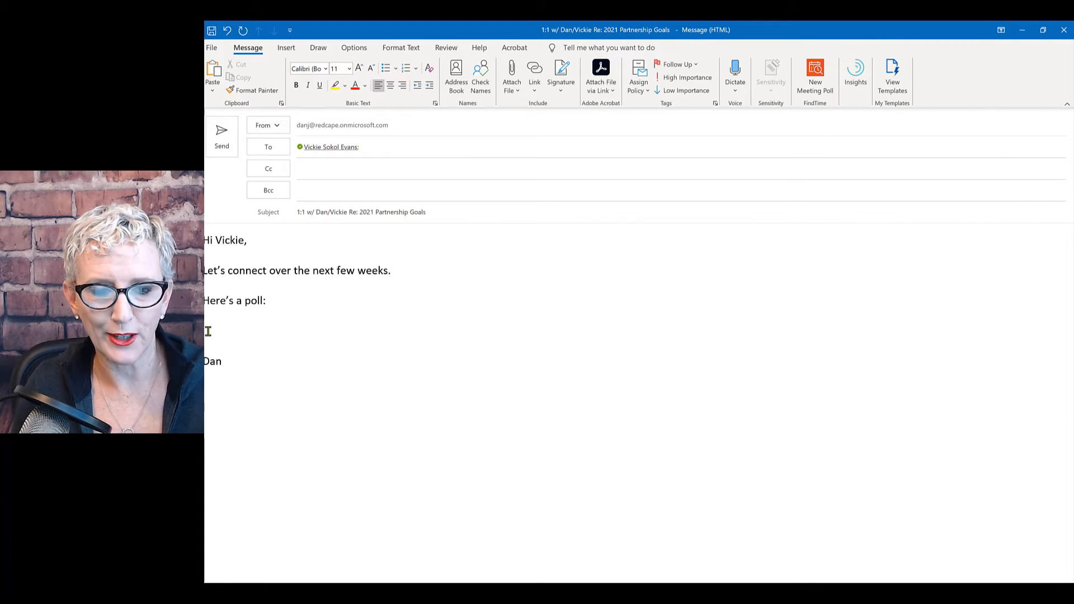
left_click(812, 81)
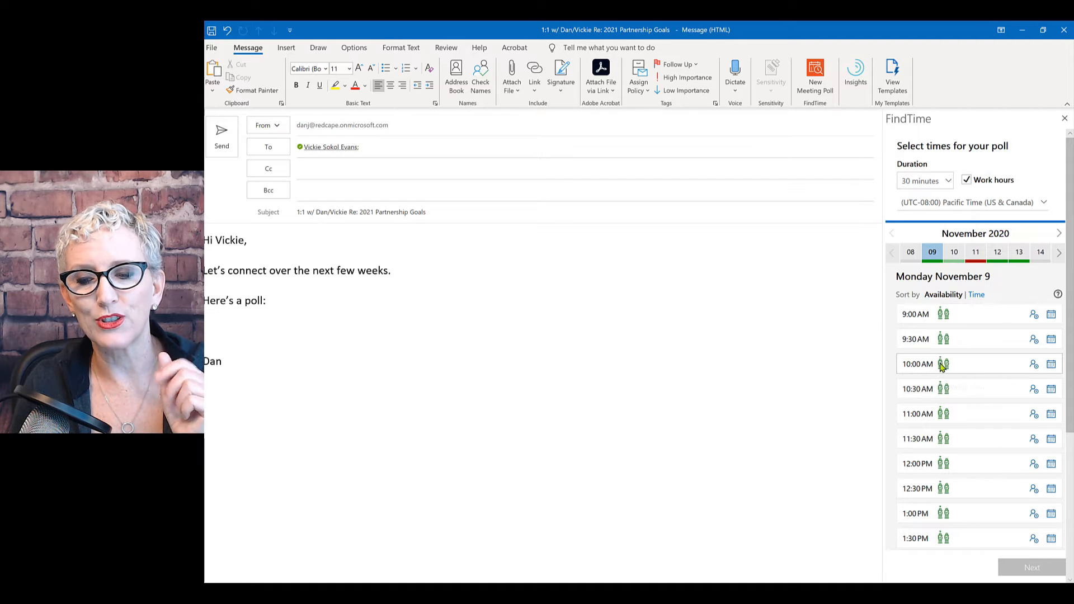
mouse_move(944, 365)
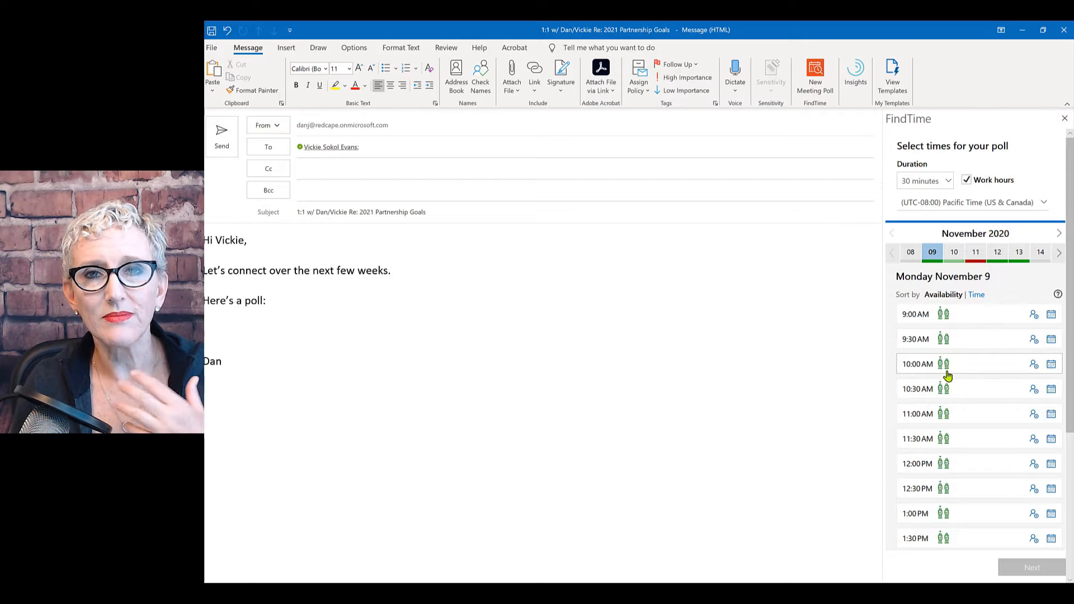
Enter a second attendee's e-mail address in the Cc field.
left_click(371, 169)
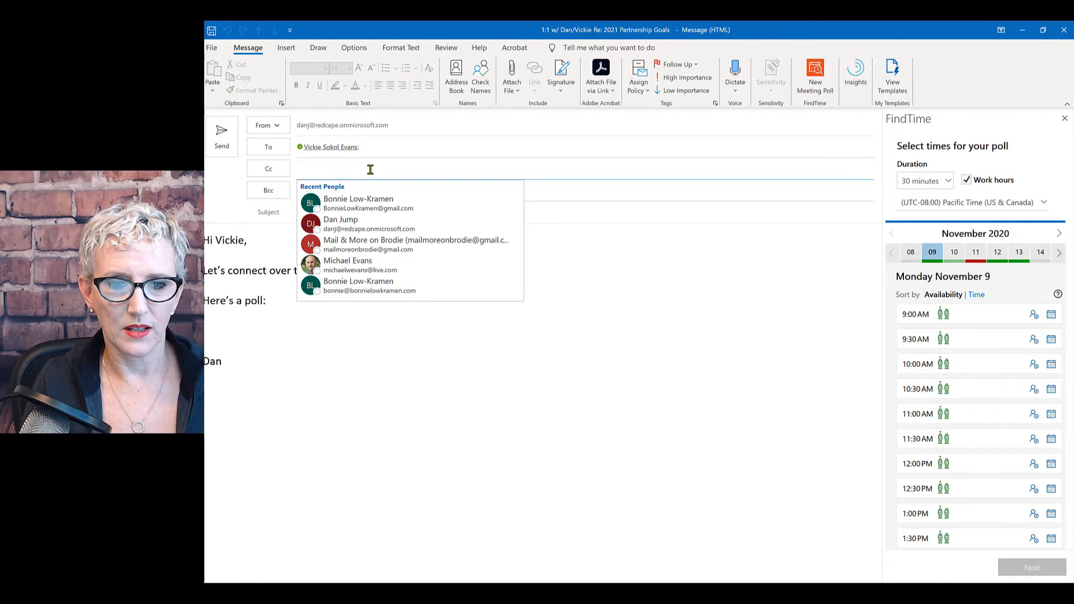
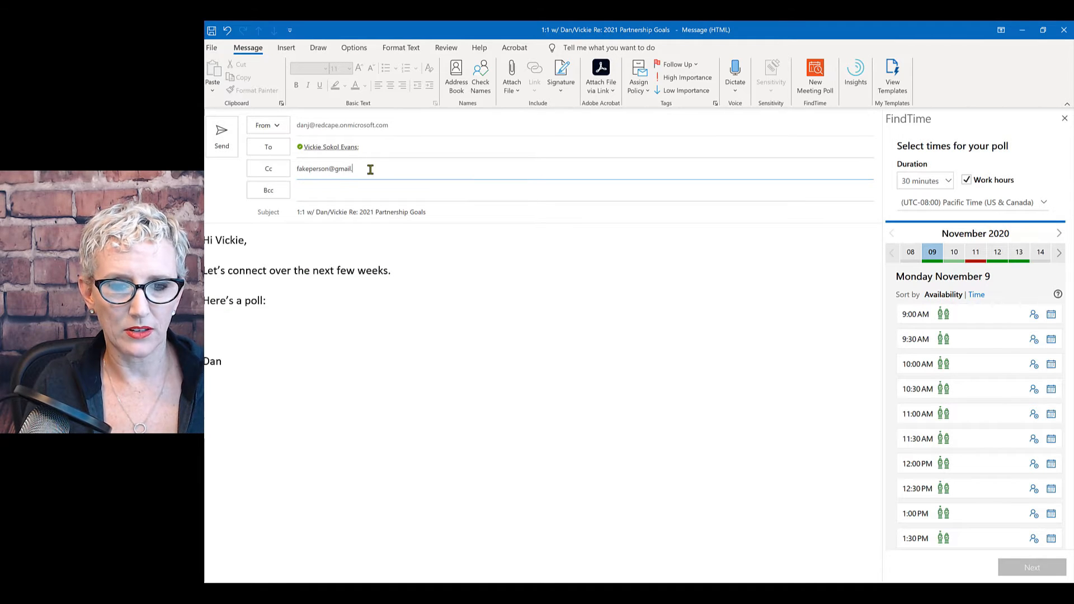
left_click(393, 192)
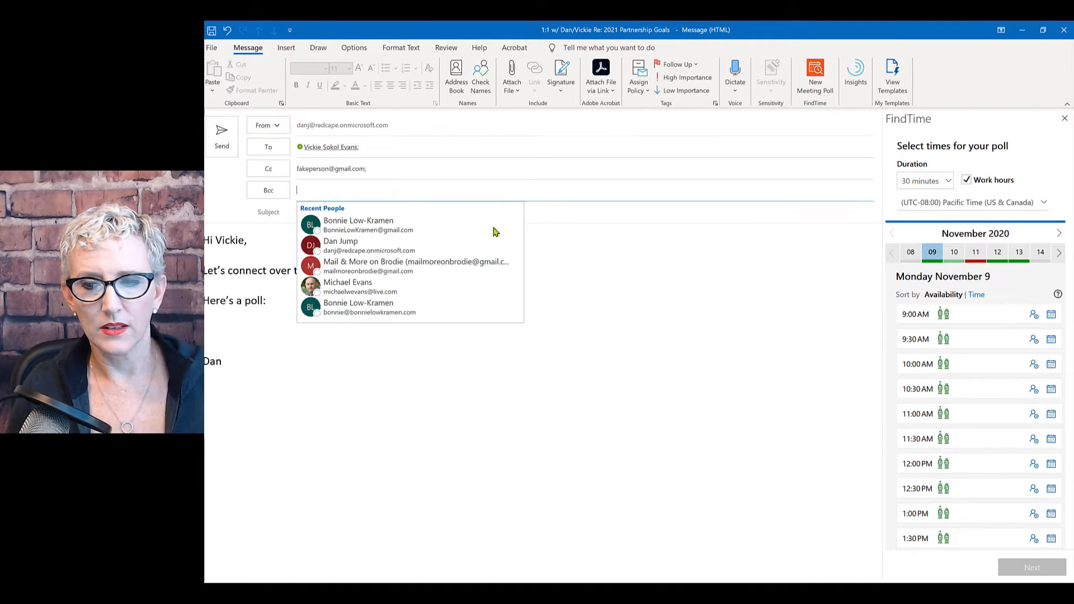
left_click(640, 259)
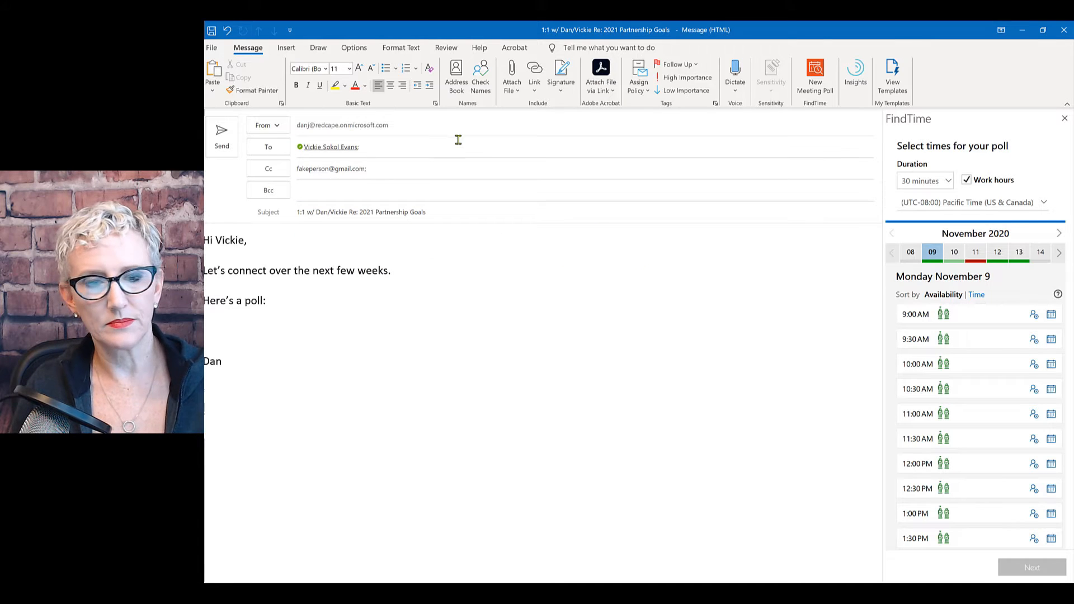
Close the FindTime pane and resolve the To and Cc recipients.
left_click(1064, 120)
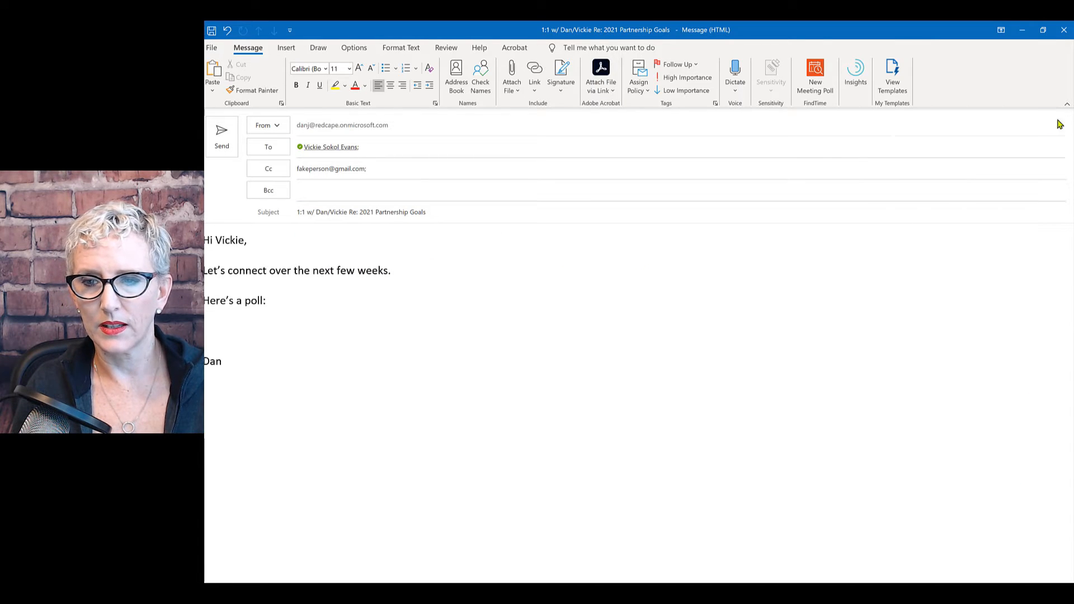
left_click(415, 145)
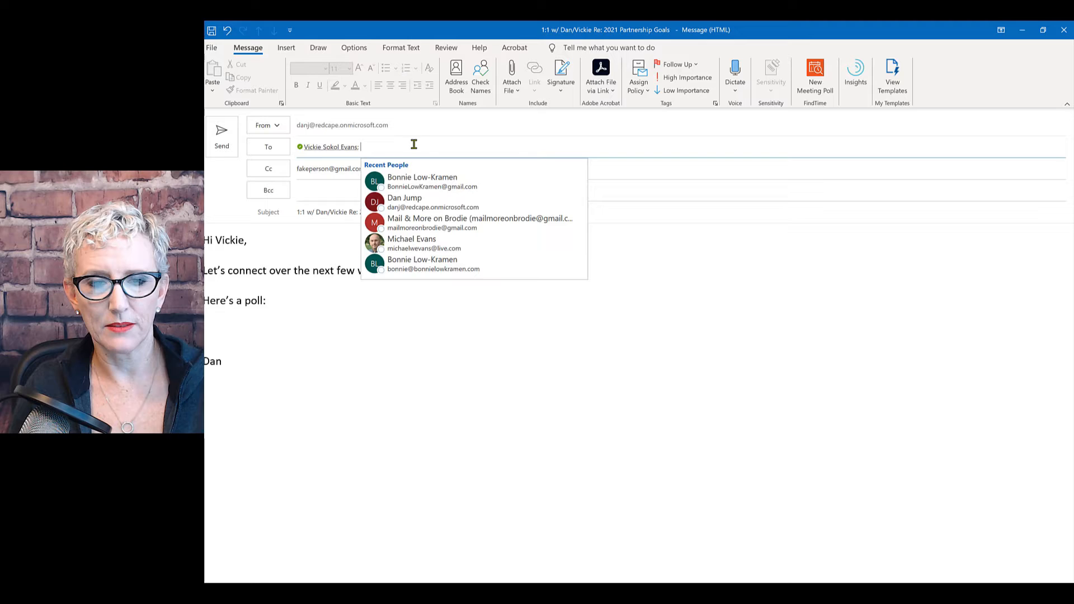
left_click(321, 171)
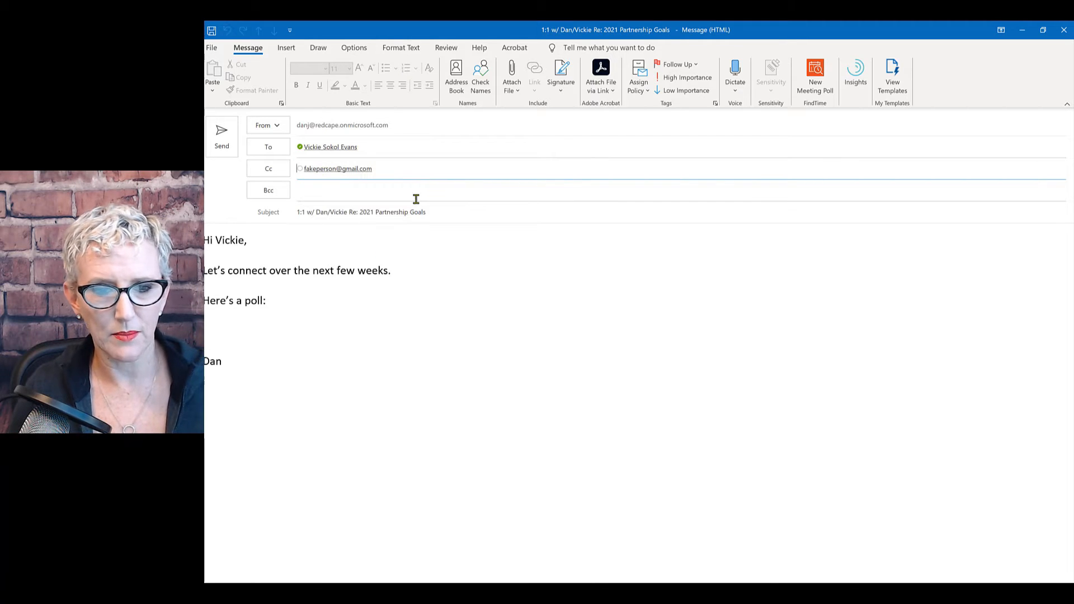
Reopen FindTime and keep the poll duration at 30 minutes within work hours.
left_click(823, 84)
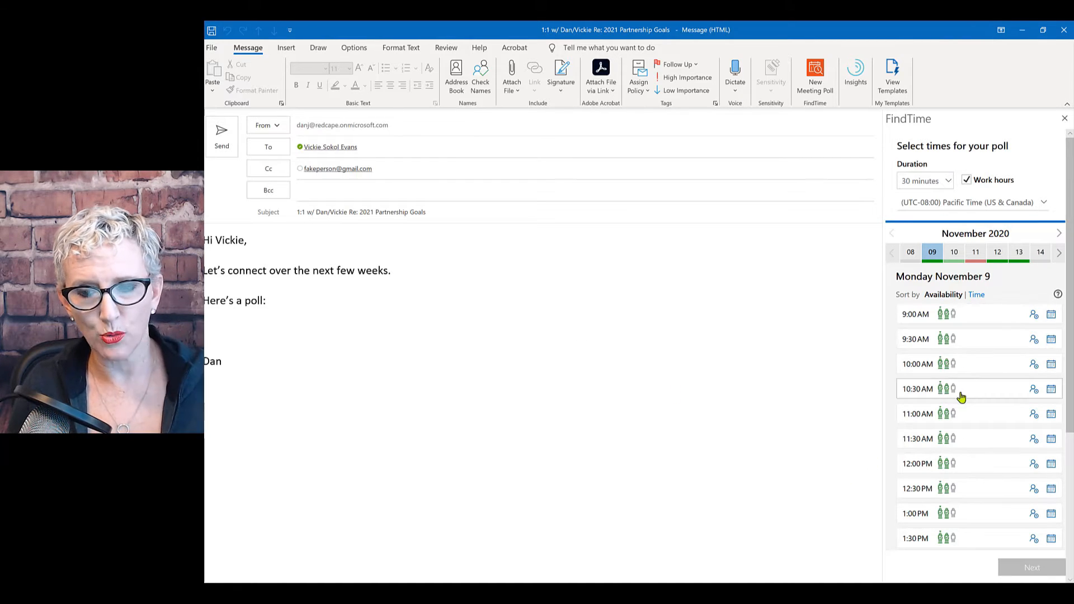
mouse_move(954, 398)
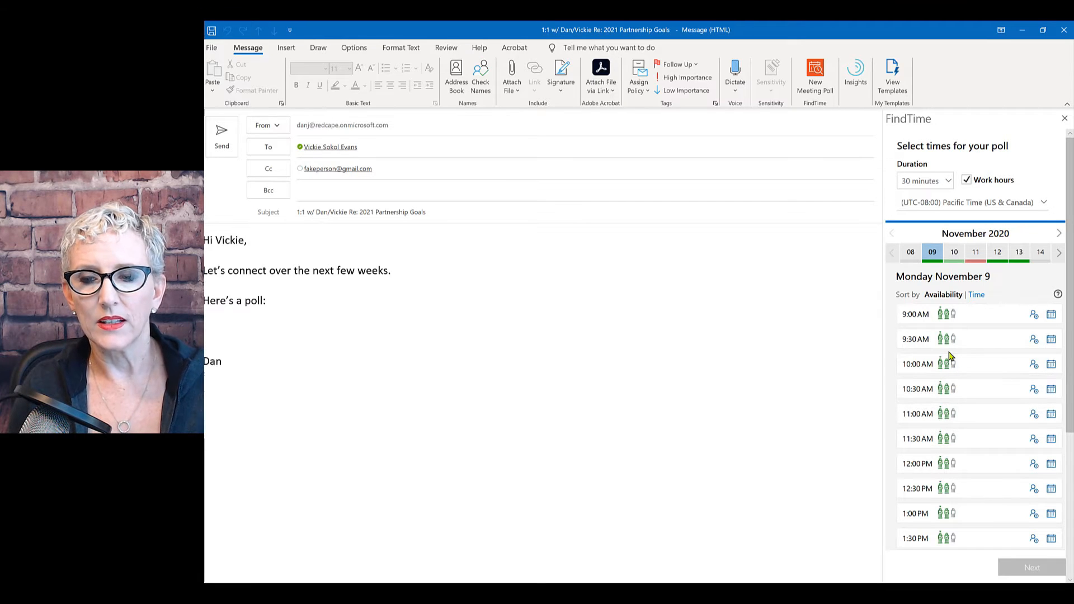
left_click(269, 329)
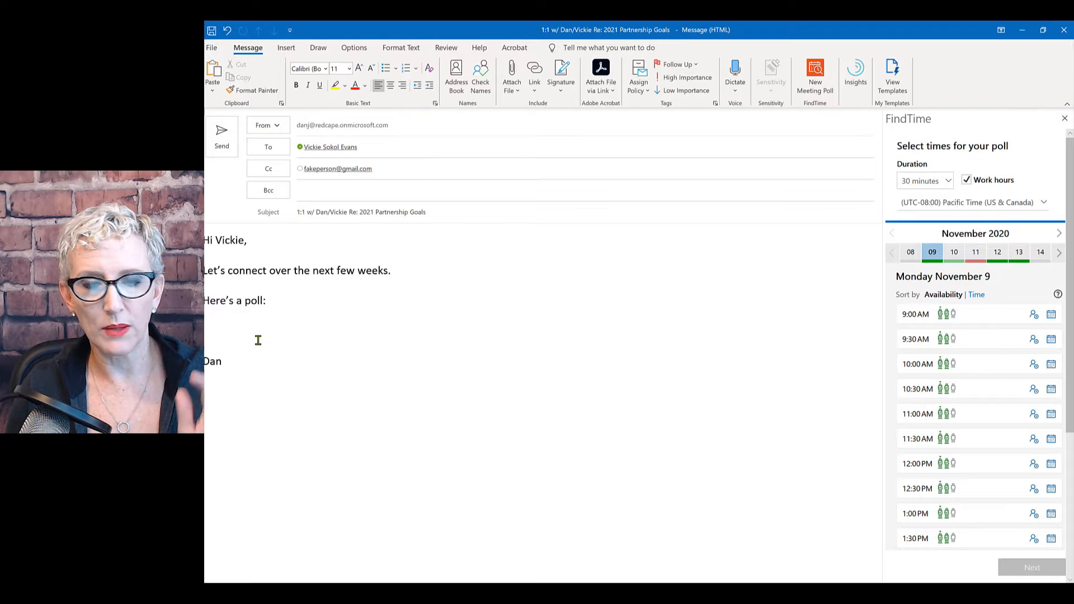
left_click(948, 182)
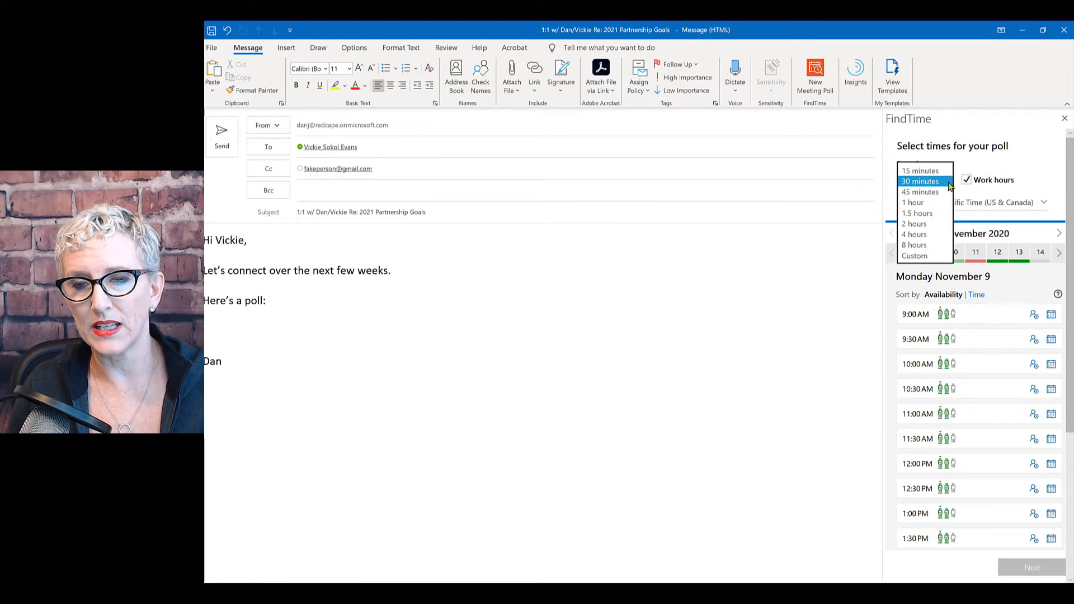
left_click(920, 181)
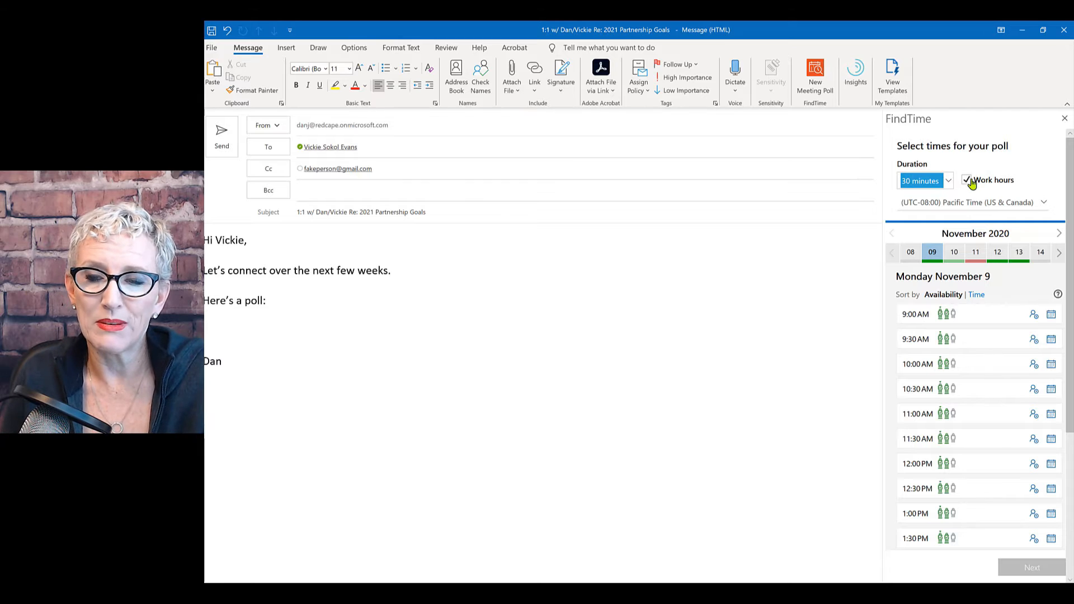
Change the poll's time zone to (UTC-06:00) Central Time (US & Canada).
left_click(1044, 203)
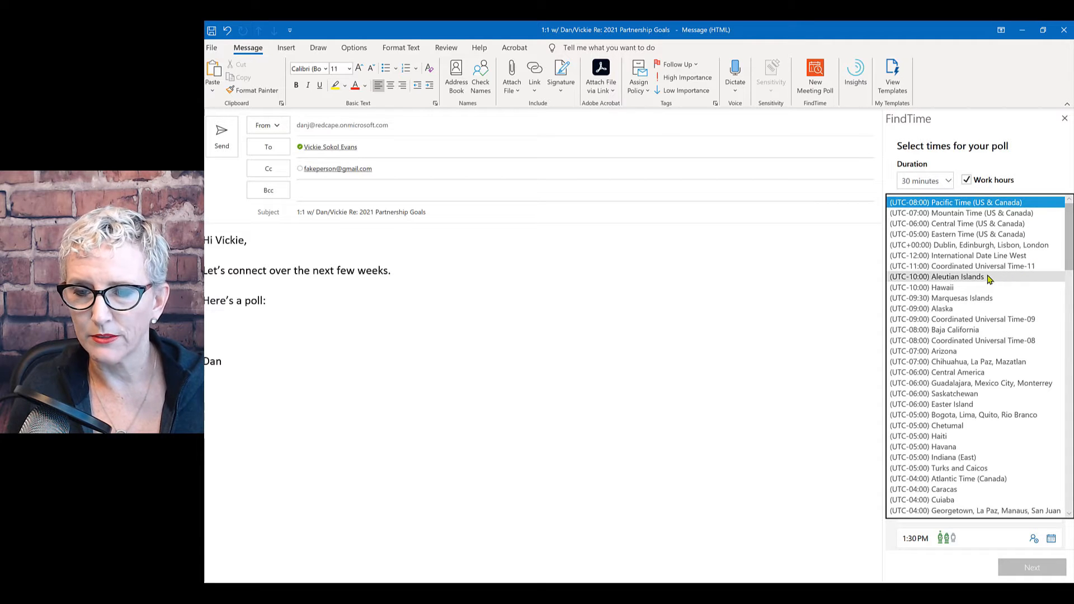
left_click(928, 224)
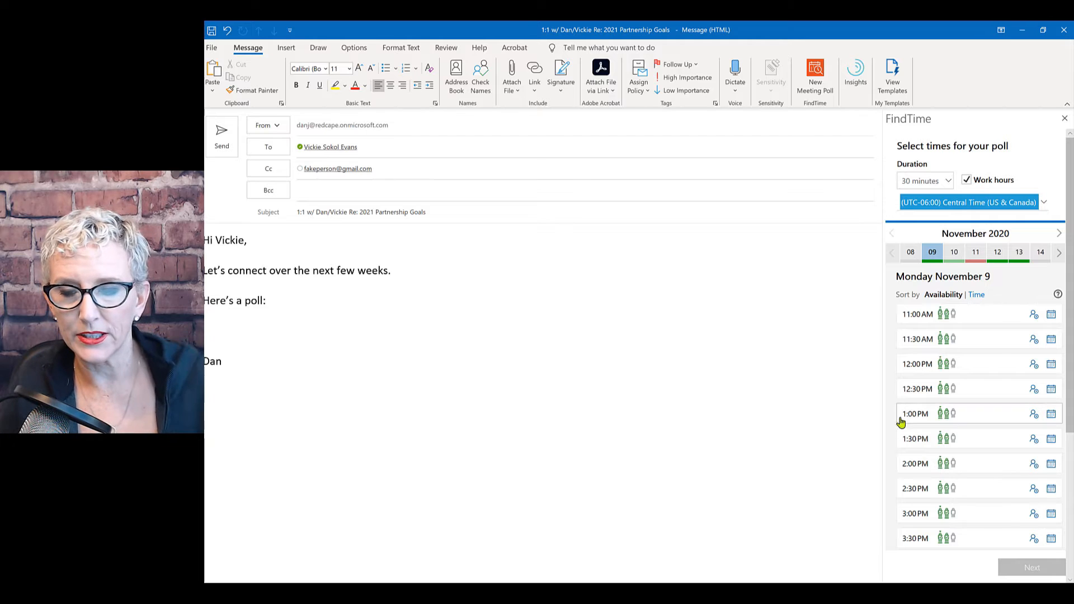
Select 12:30, 1:30 and 2:30 PM on November 9, then browse November 10–12 availability.
left_click(930, 389)
left_click(923, 440)
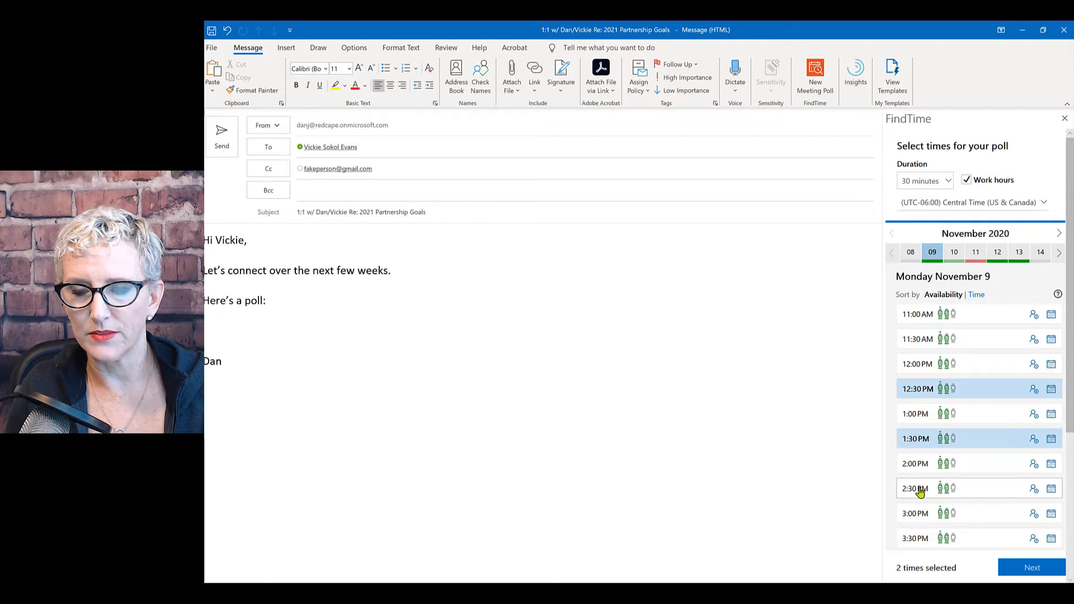
left_click(918, 490)
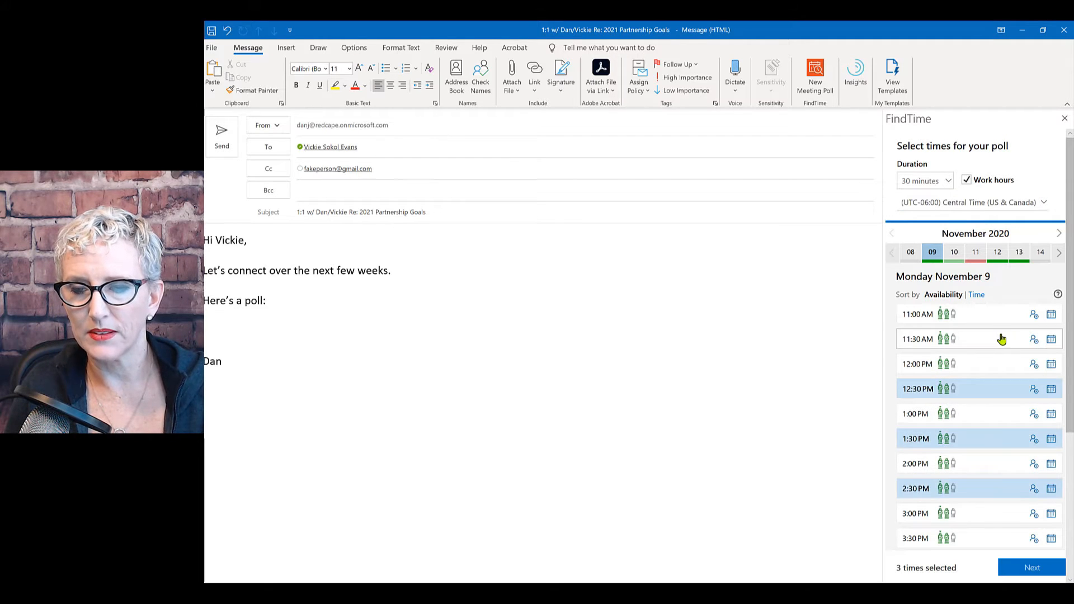
left_click(975, 253)
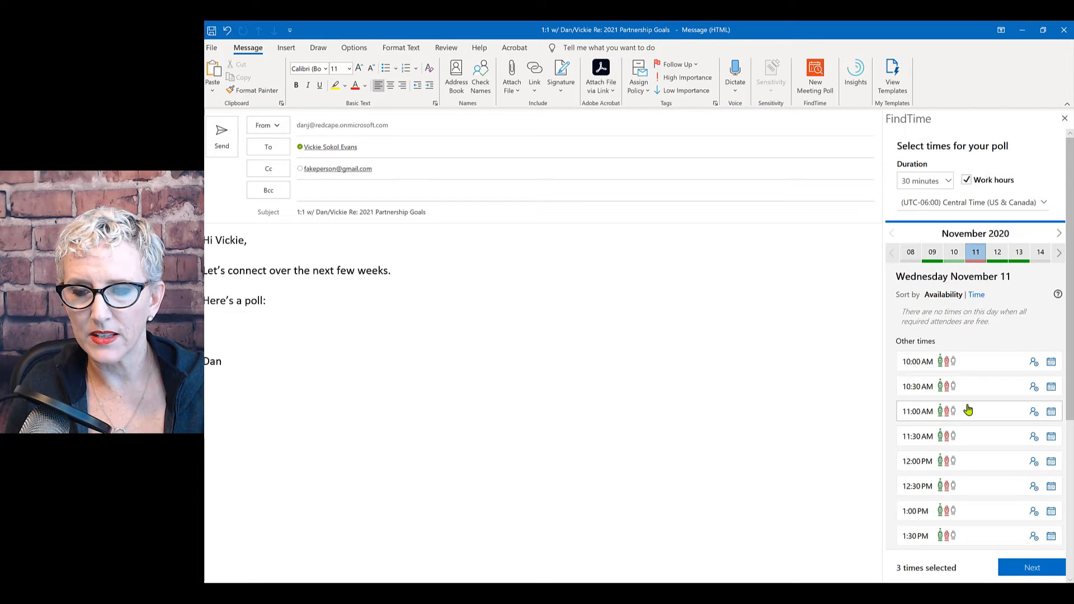
left_click(995, 255)
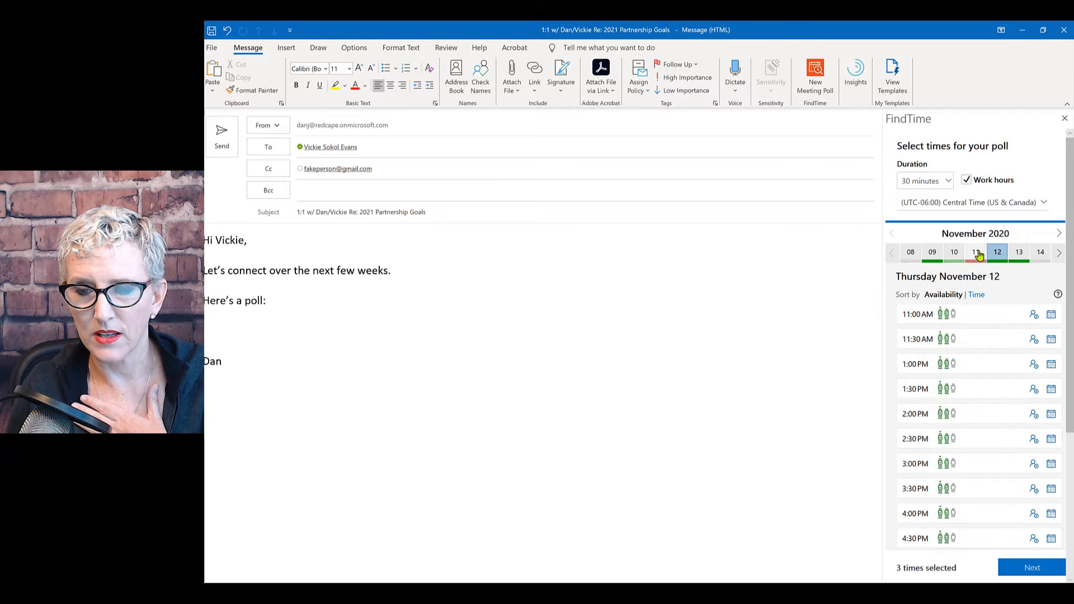
left_click(955, 254)
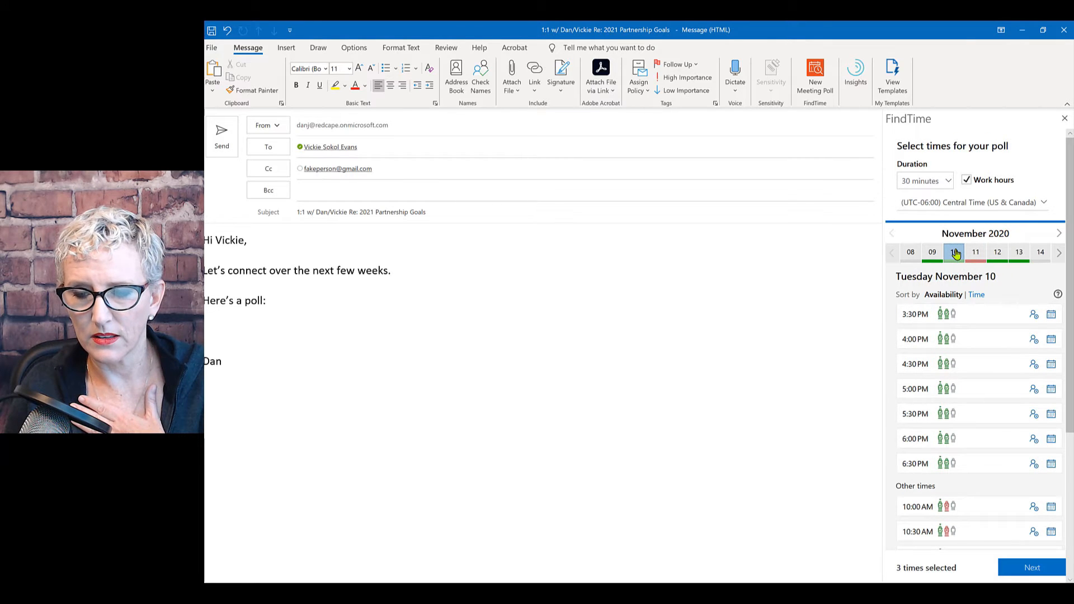
left_click(975, 255)
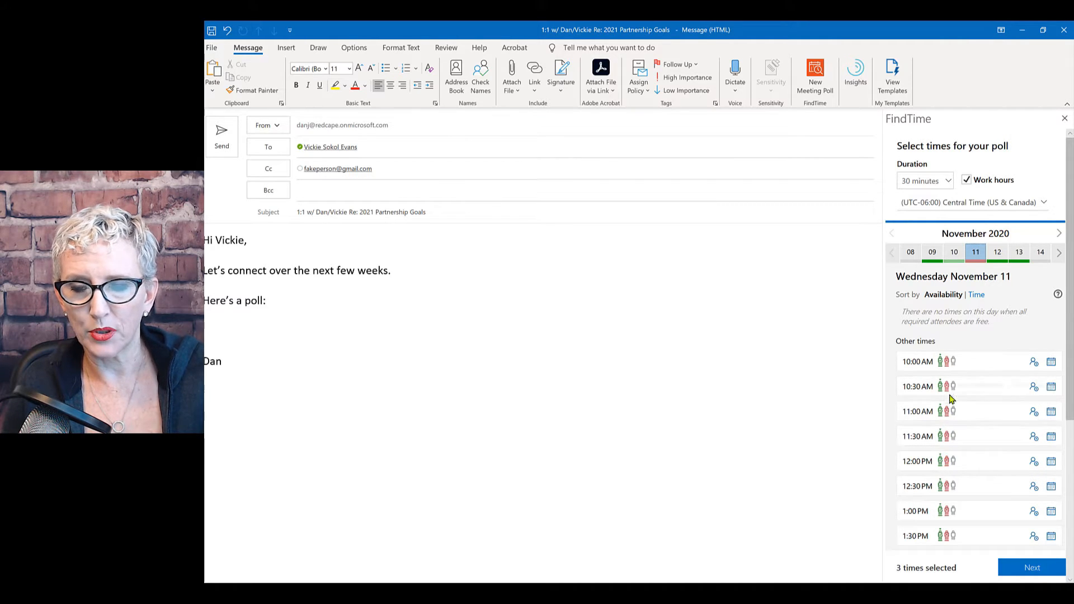
left_click(389, 144)
mouse_move(307, 148)
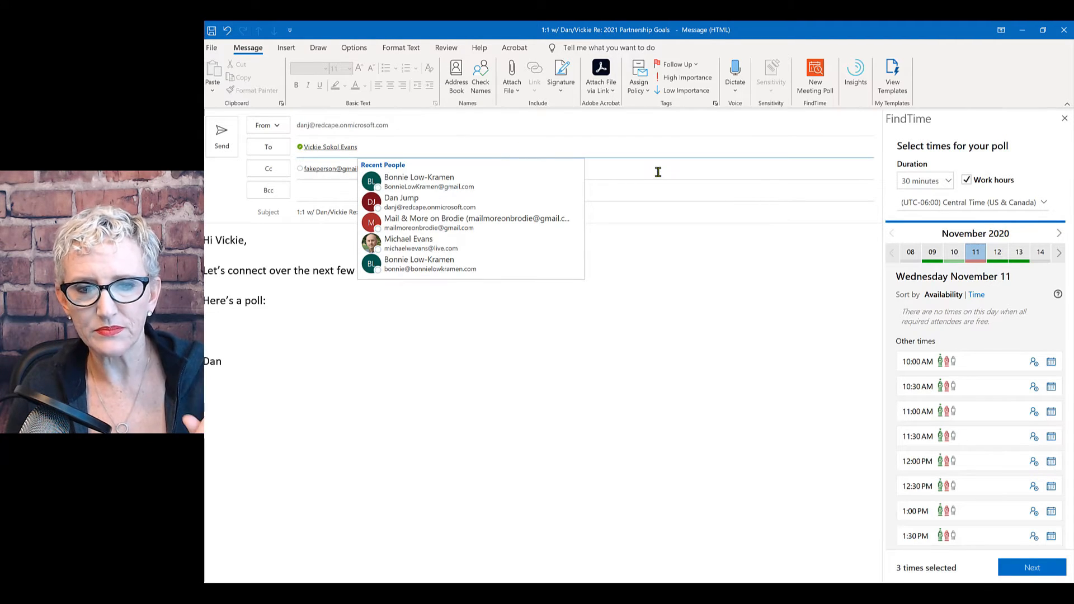
left_click(662, 192)
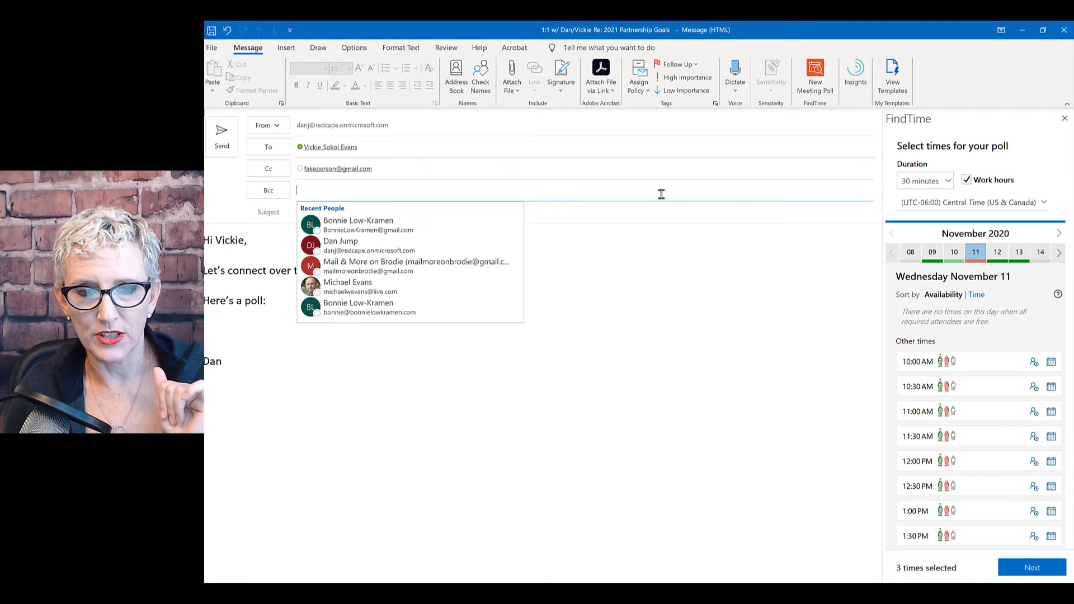
left_click(583, 168)
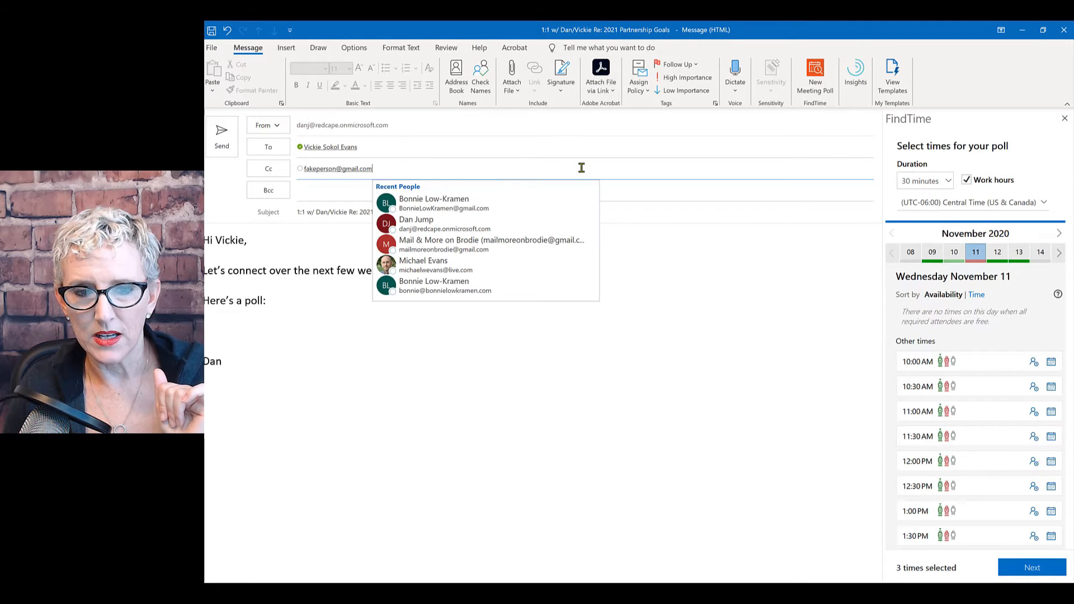
left_click(311, 169)
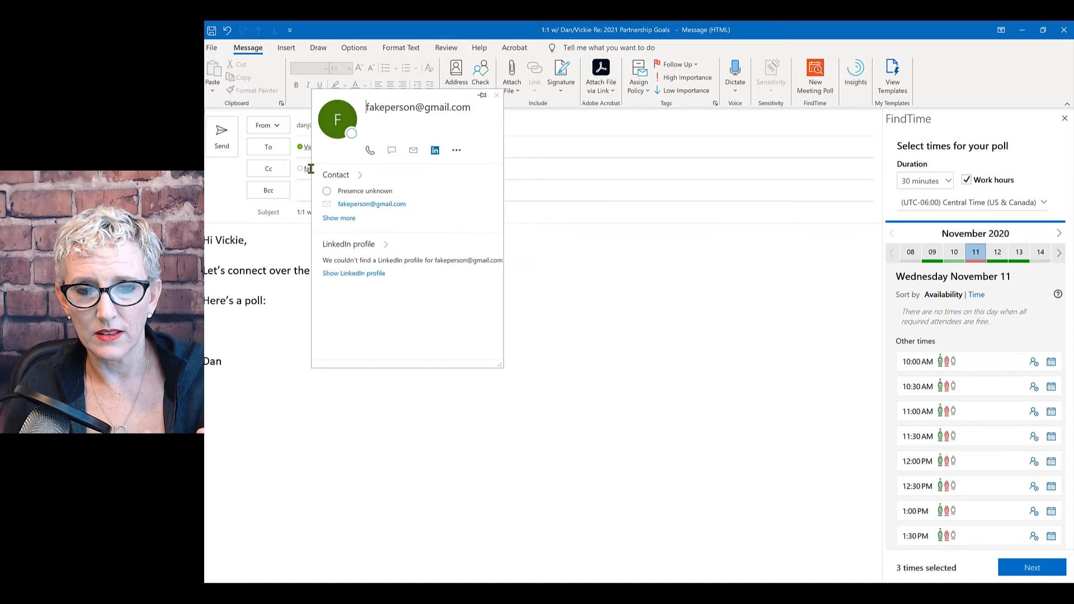
left_click(561, 173)
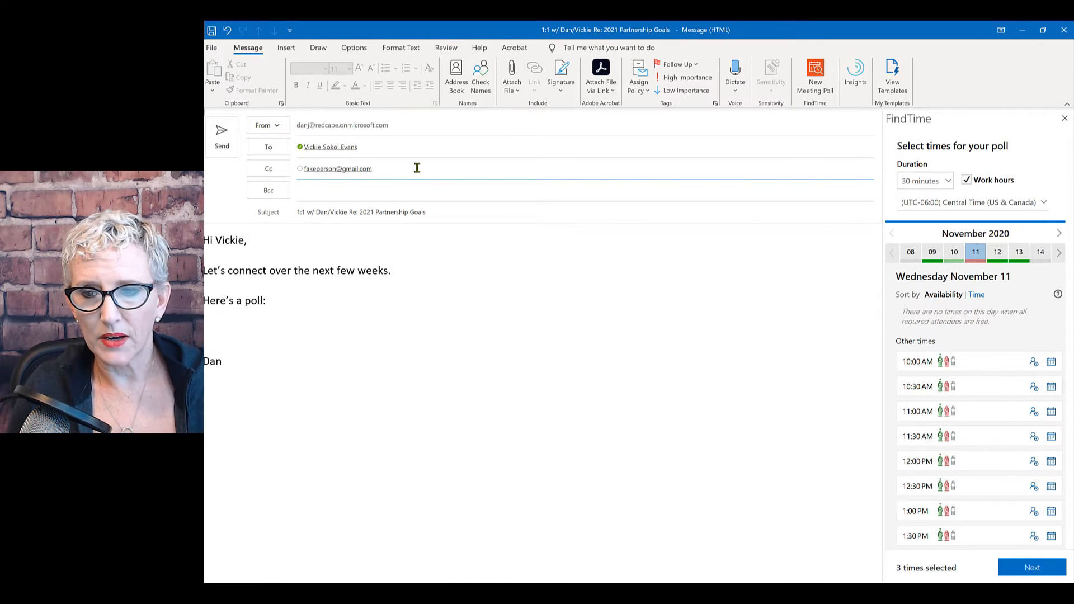
Close FindTime and replace the Cc address with a placeholder address meant to bounce back.
left_click(1064, 120)
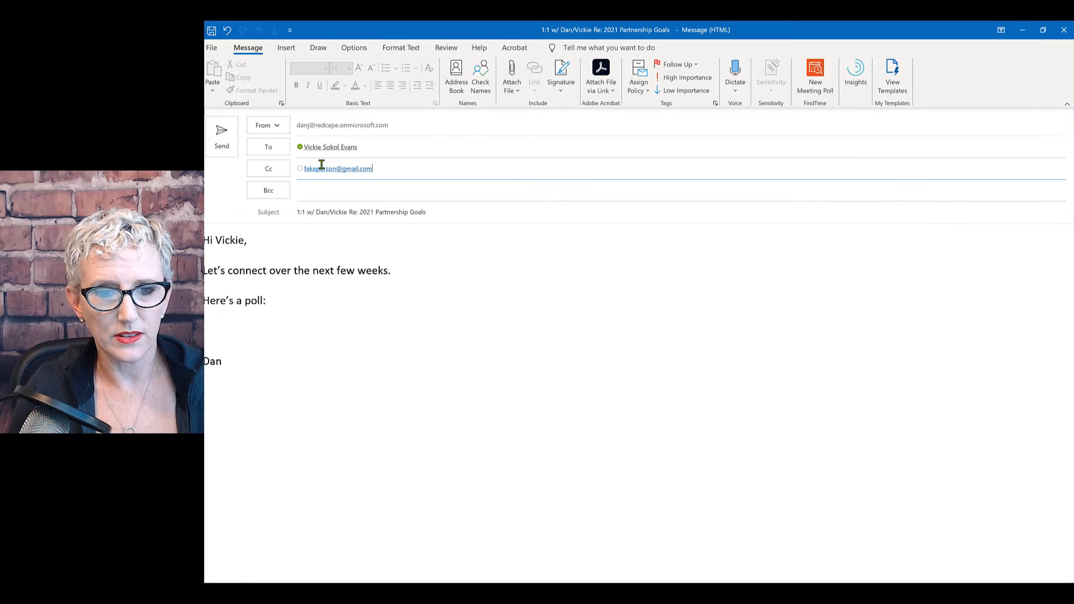
double_click(341, 168)
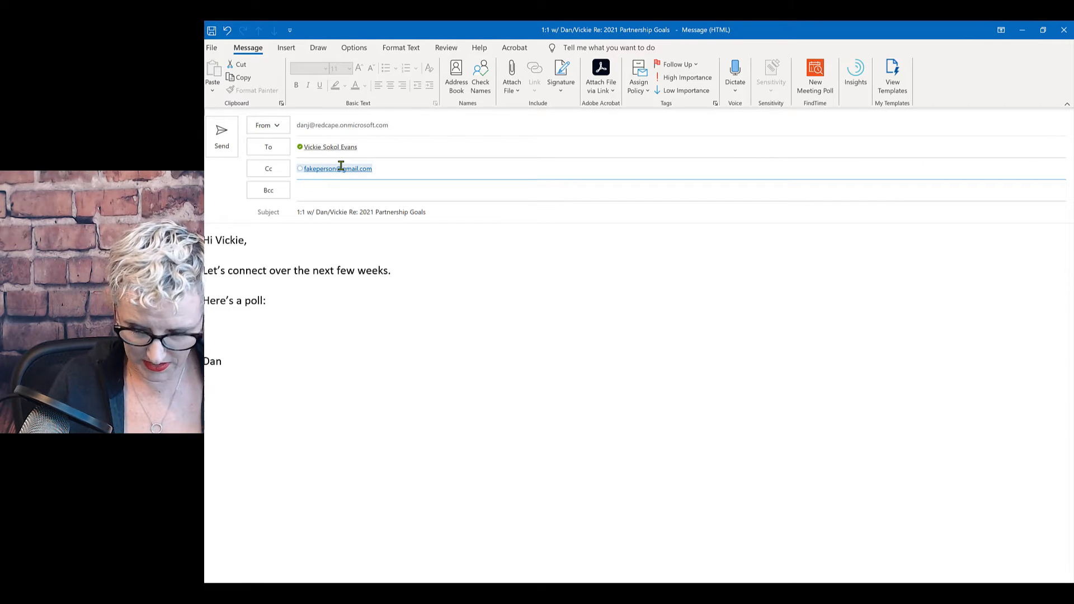
key("Delete")
type("person@fake")
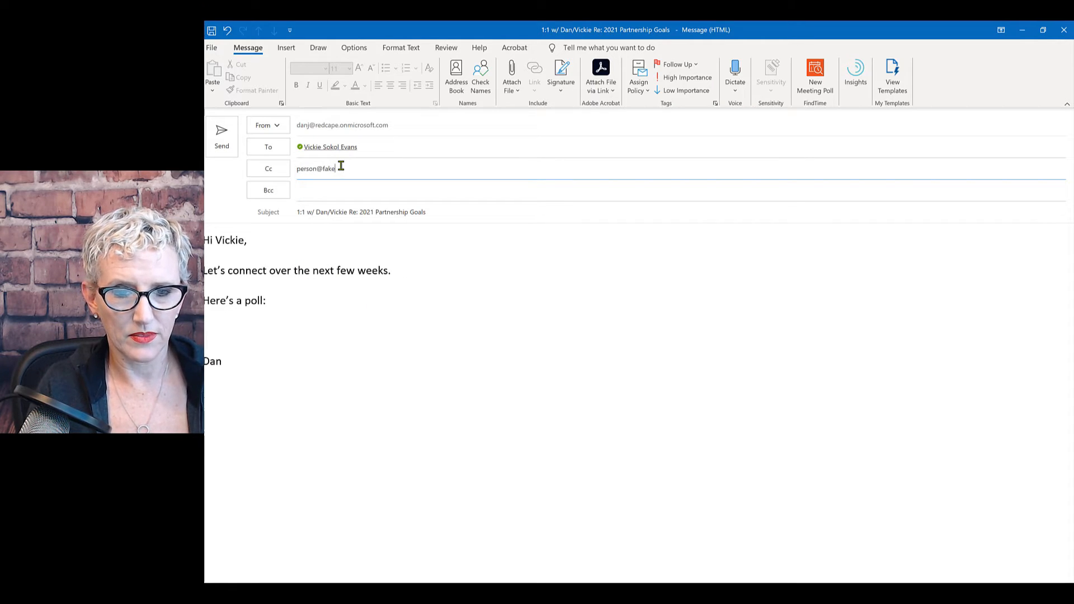
type("emailthiswillbounceba")
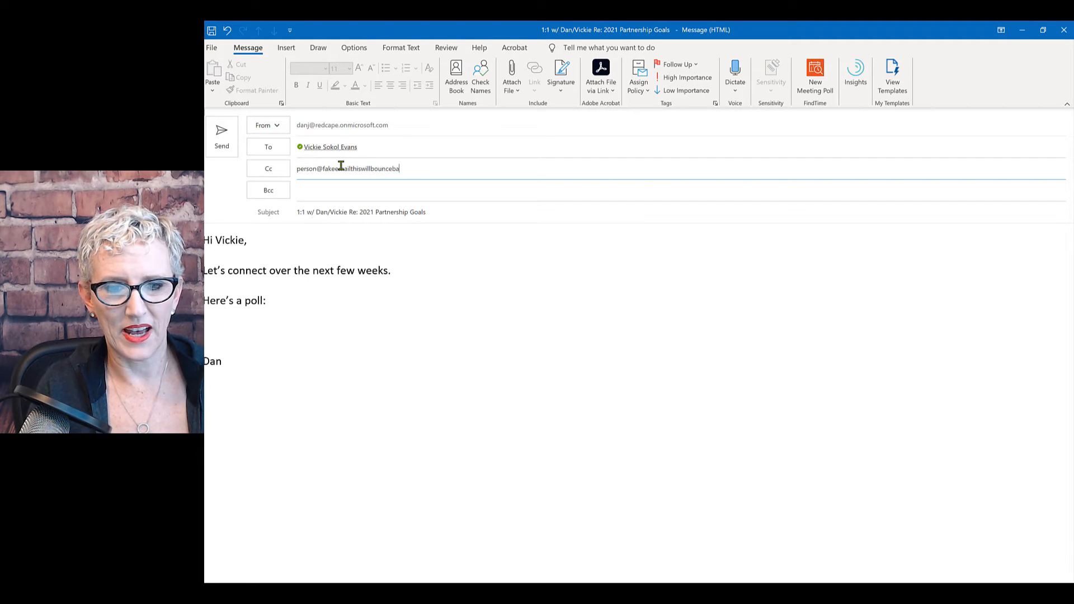
type("ck.com;")
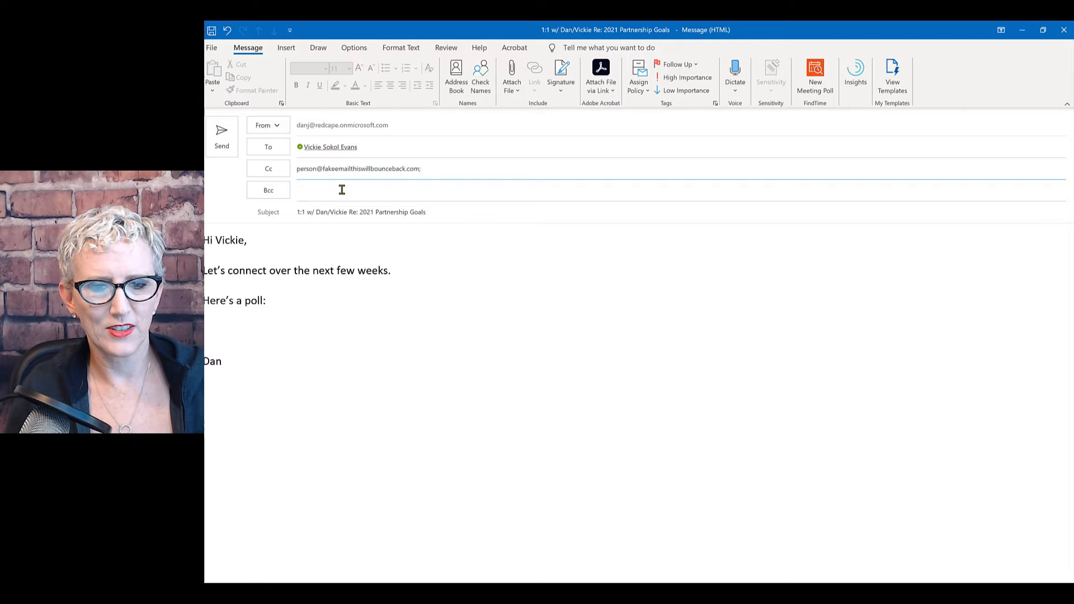
left_click(341, 190)
left_click(429, 169)
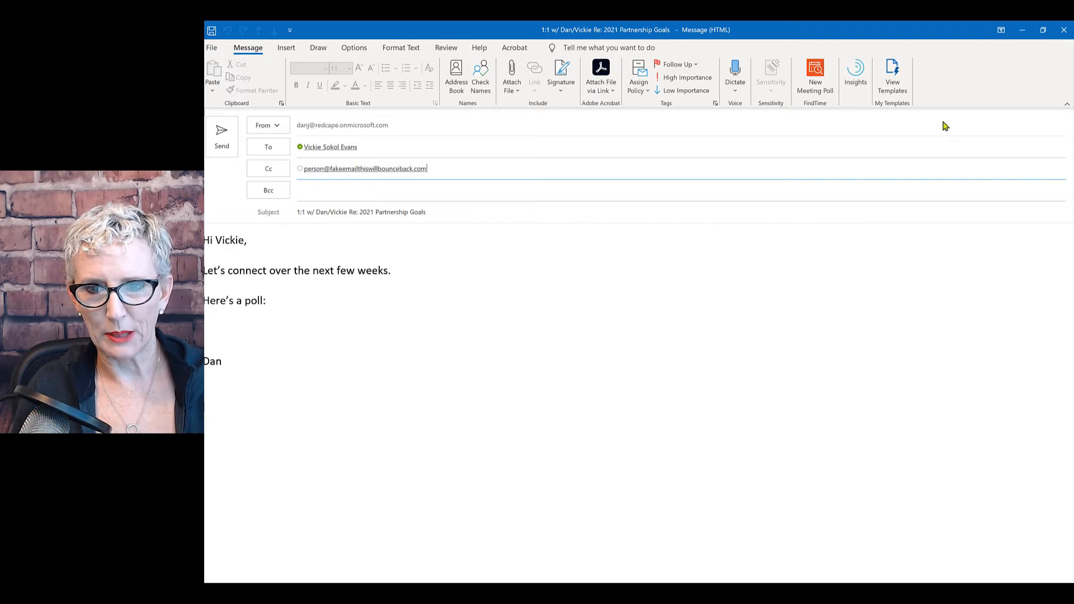
left_click(218, 332)
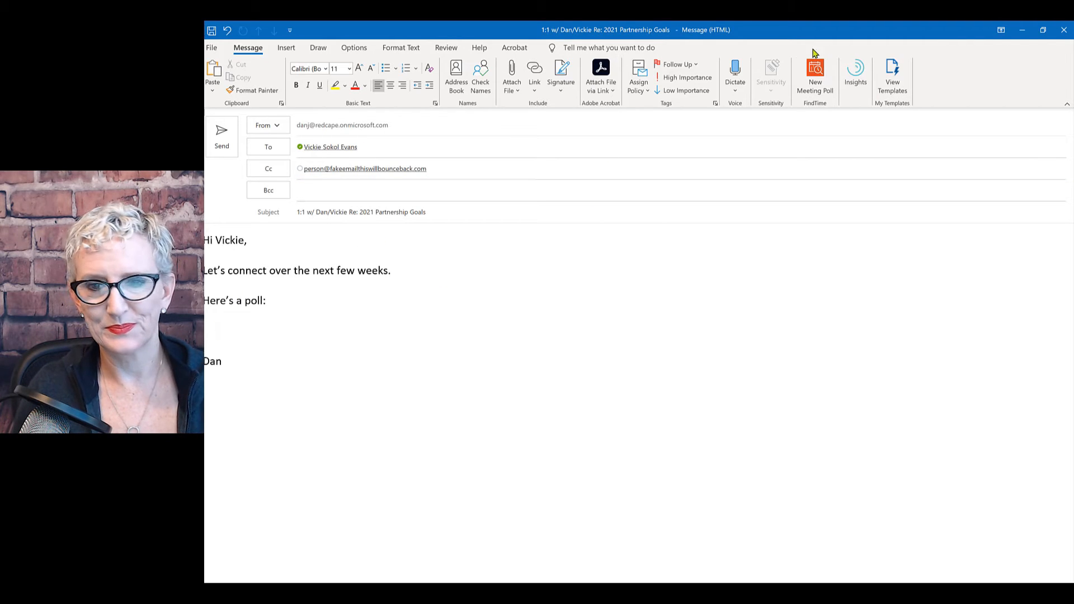
Start a new poll with Nov 9 10:30/11:30 AM, Nov 10 2:00/3:30 PM, Nov 11 9:00/9:30 AM.
left_click(815, 76)
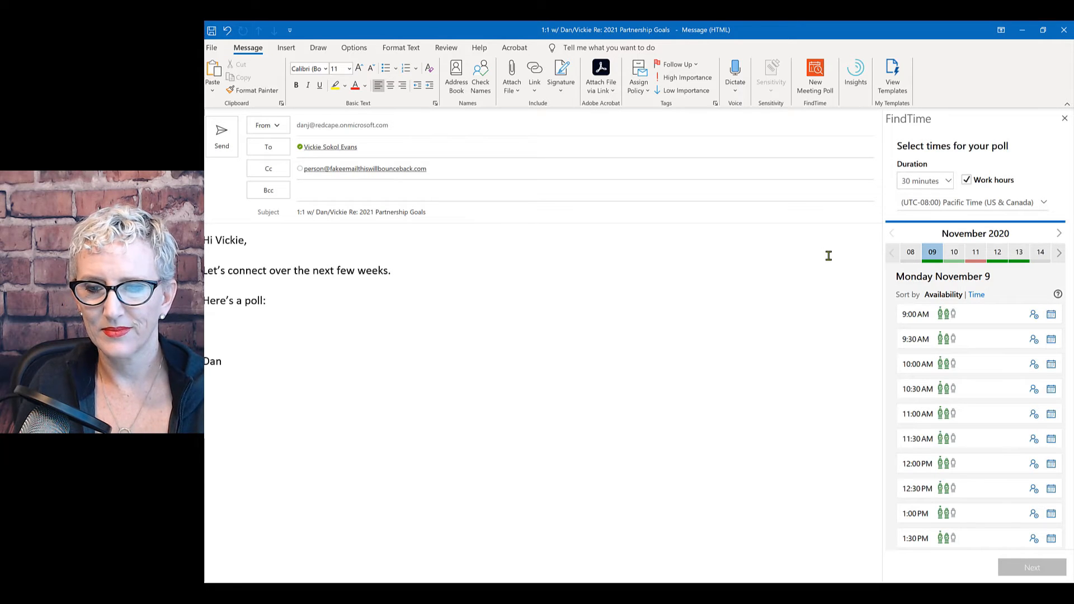
left_click(929, 390)
left_click(919, 439)
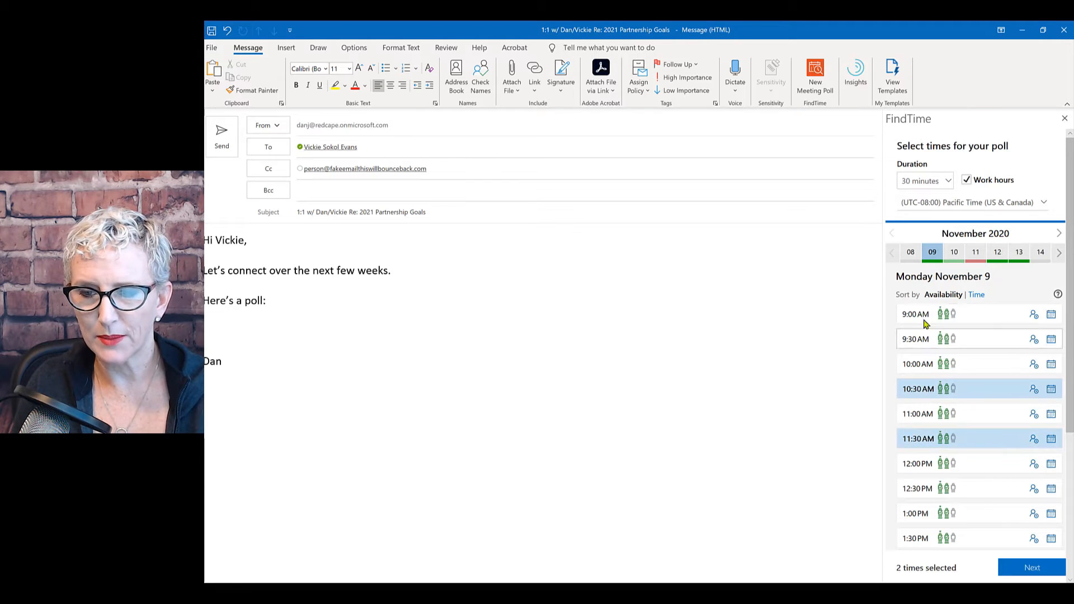
left_click(953, 253)
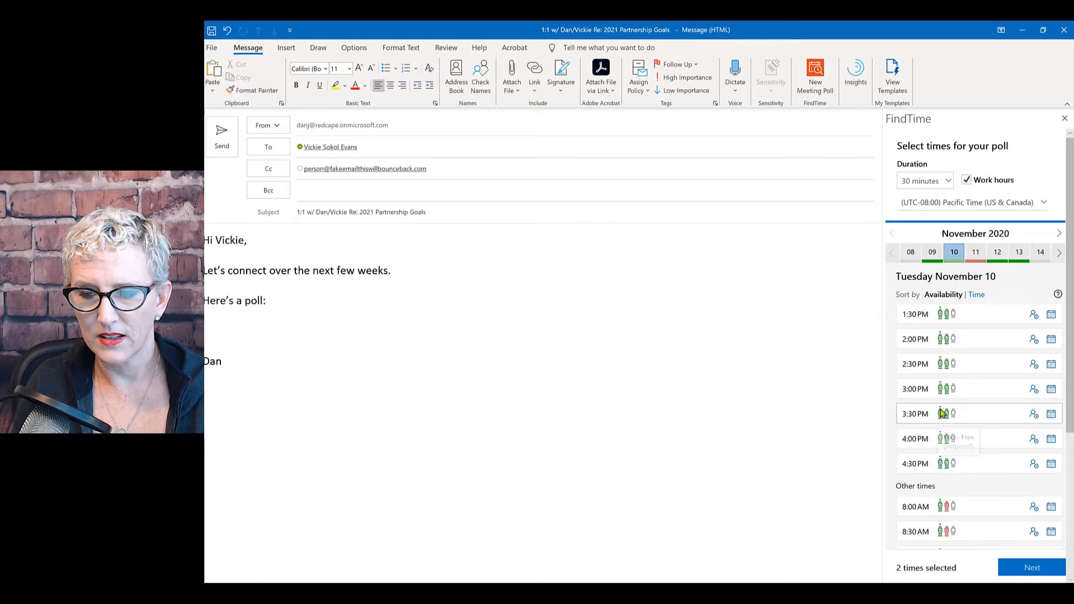
left_click(942, 413)
left_click(934, 339)
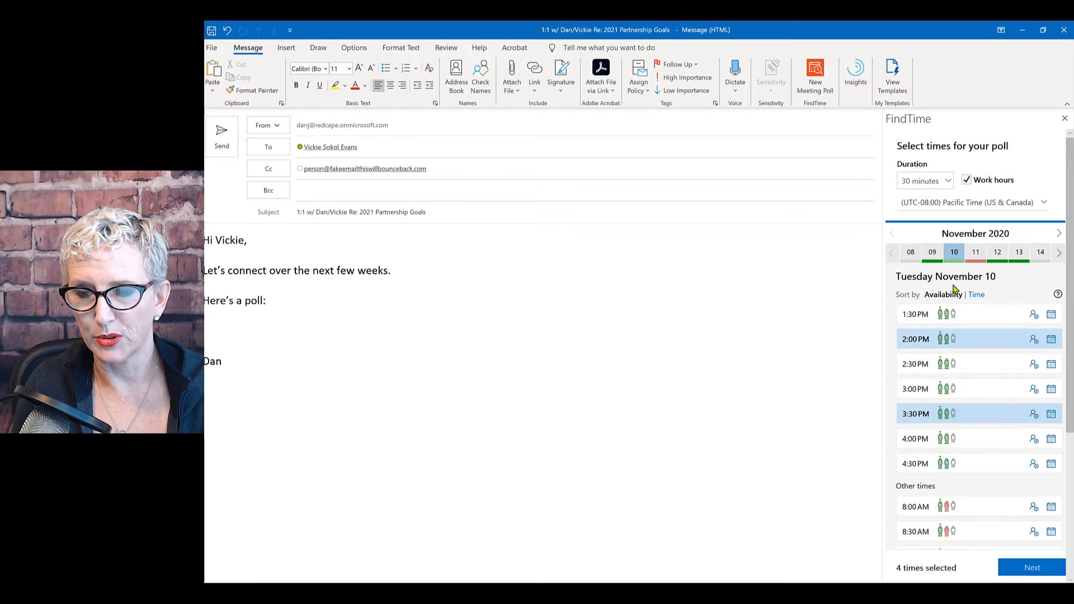
left_click(975, 254)
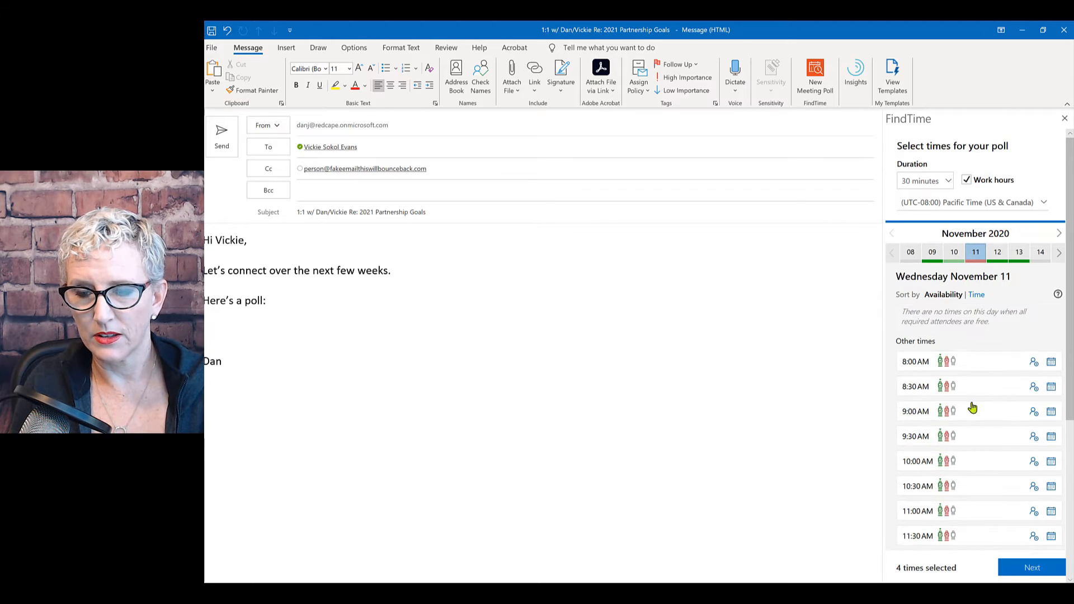
left_click(929, 412)
left_click(922, 436)
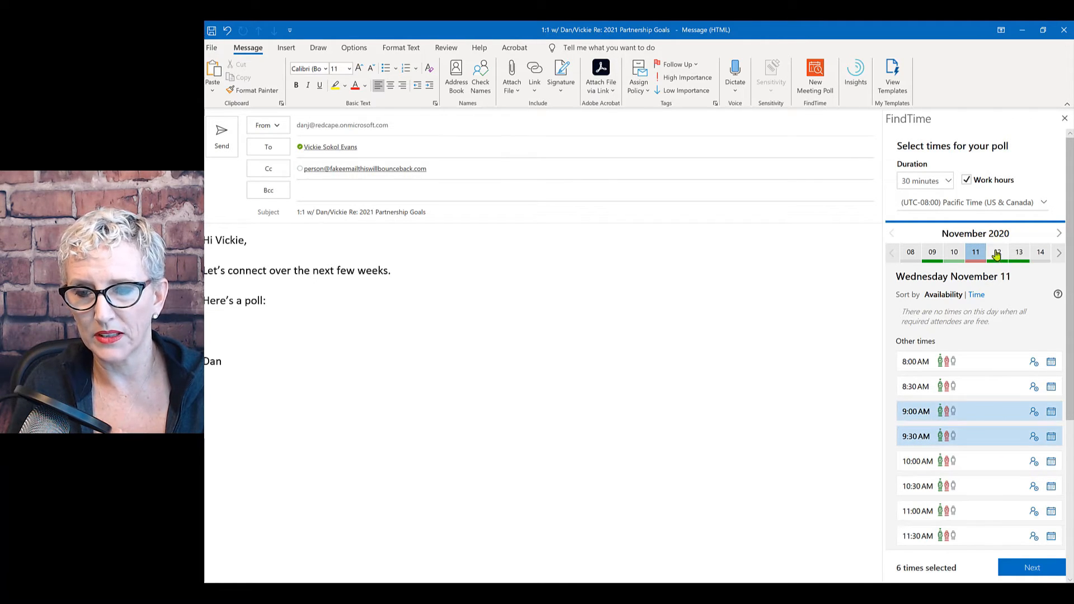
Add 2:00 and 3:00 PM on November 17, and 1:00 and 2:30 PM on December 2.
left_click(1059, 253)
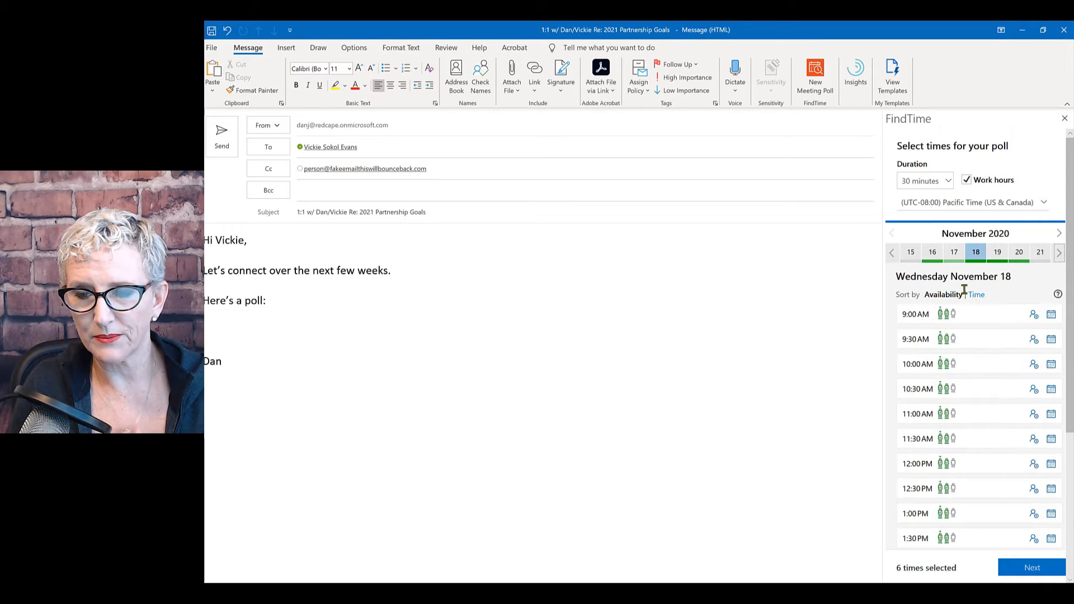
left_click(954, 256)
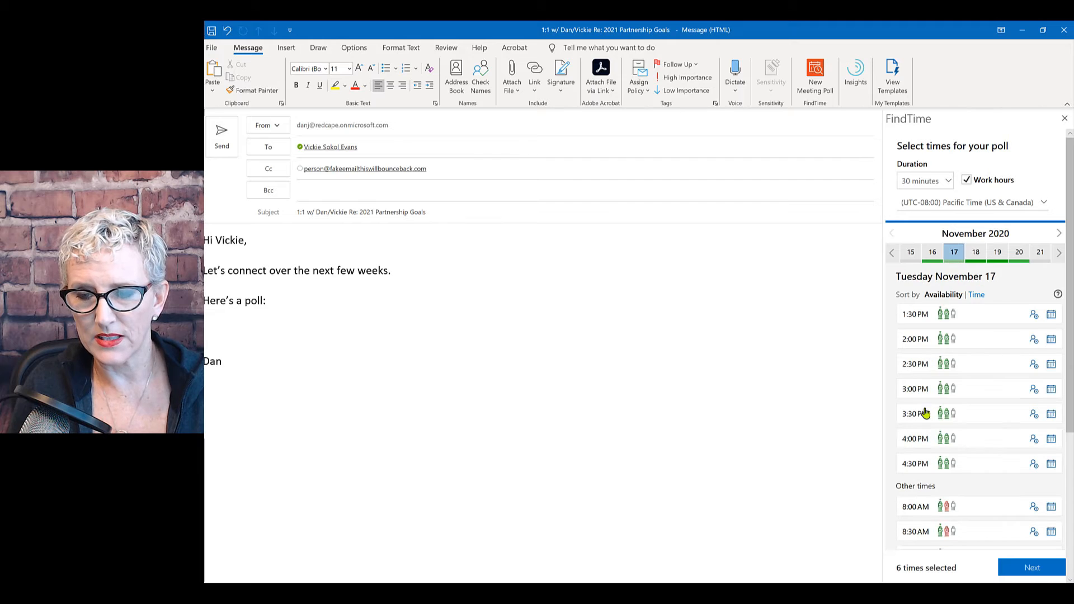
left_click(916, 338)
left_click(915, 392)
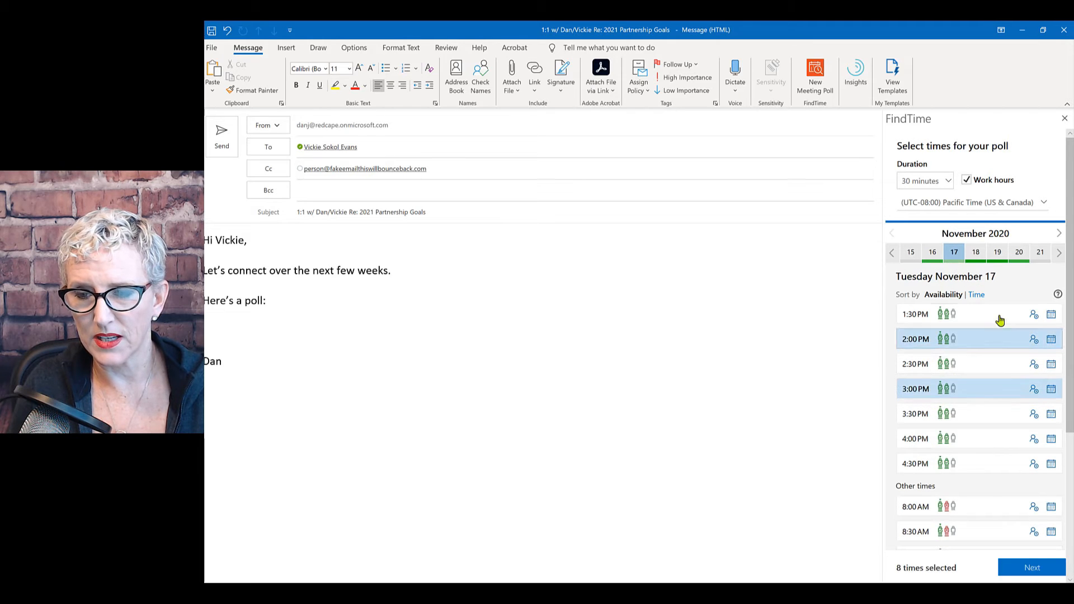
left_click(1059, 252)
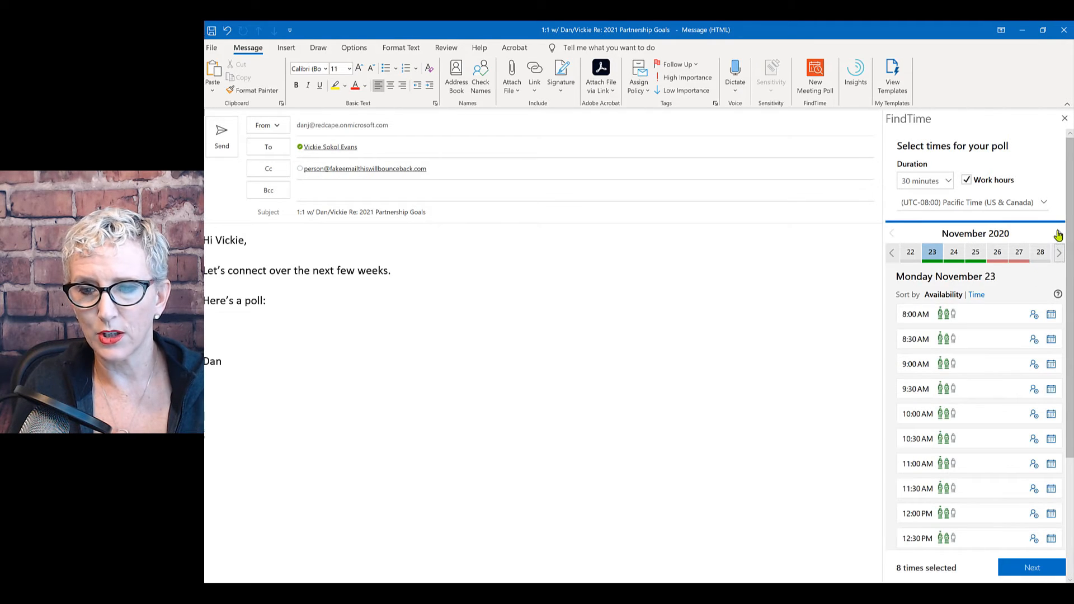
left_click(1058, 234)
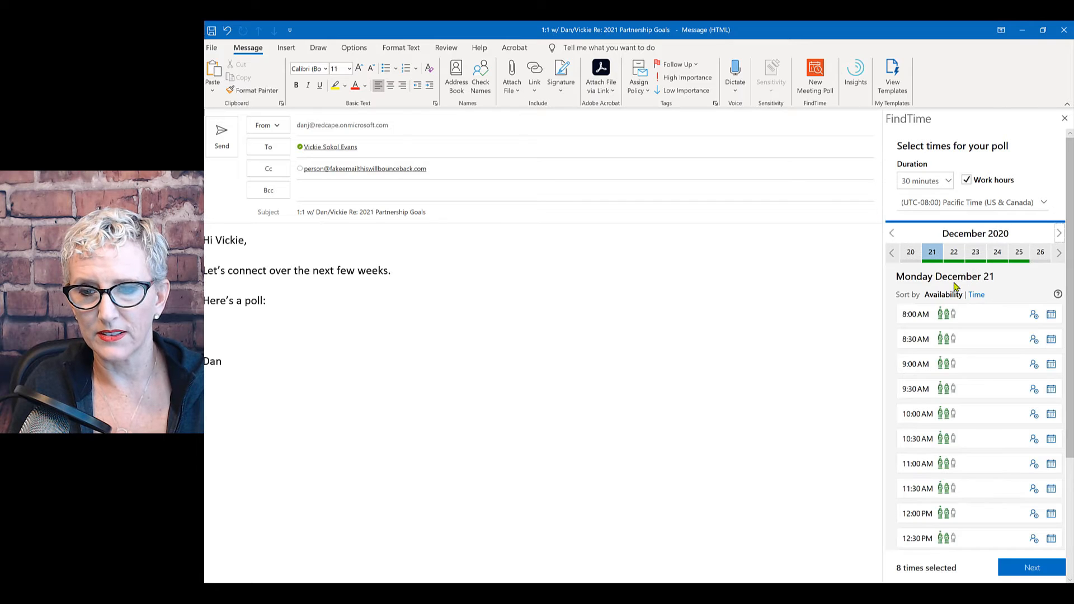
left_click(892, 253)
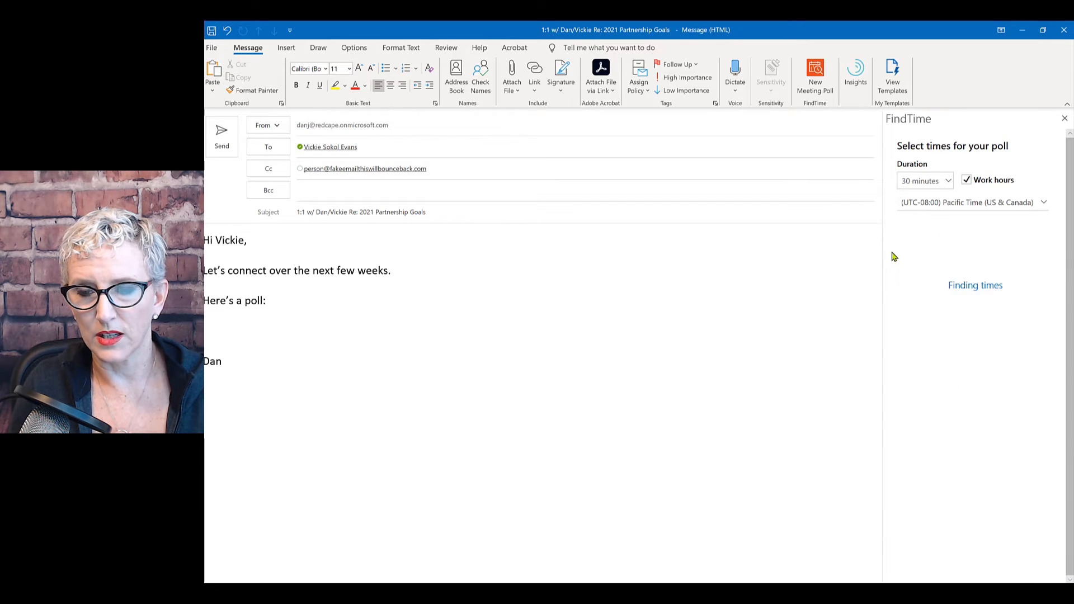
left_click(893, 254)
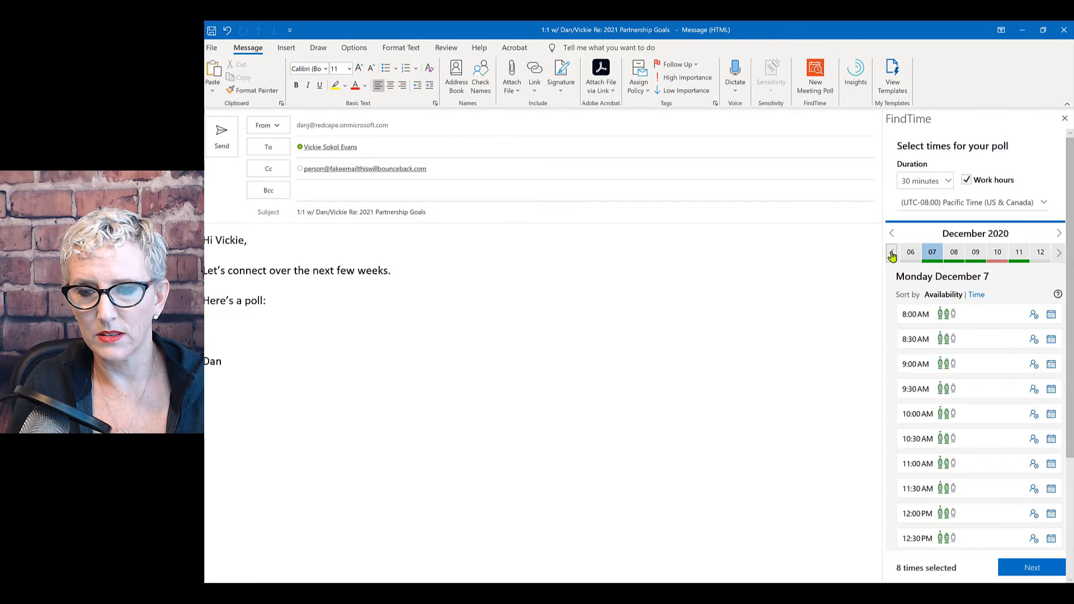
left_click(892, 254)
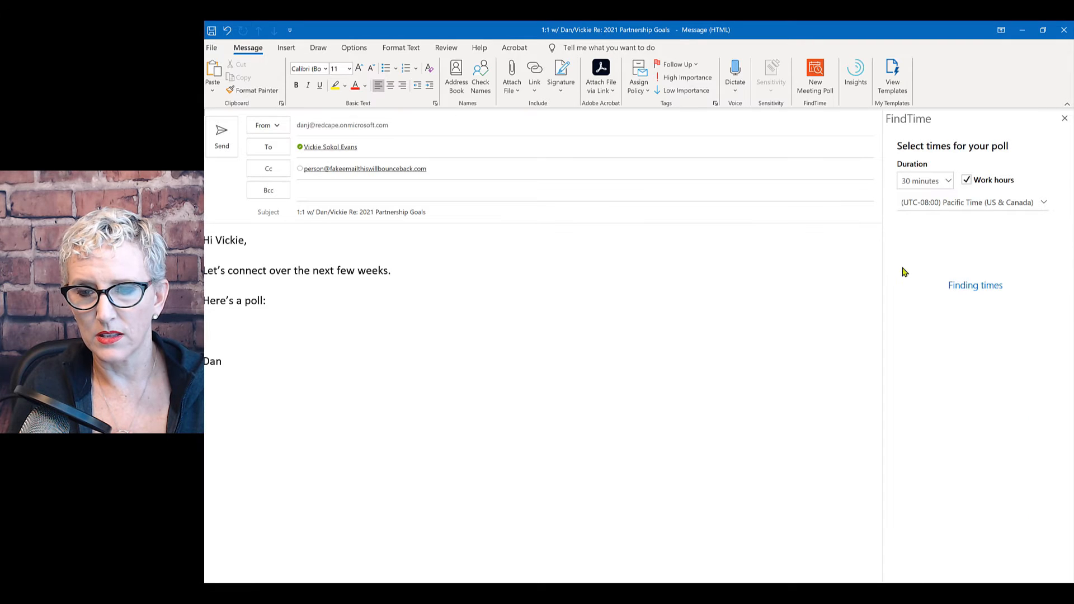
left_click(972, 253)
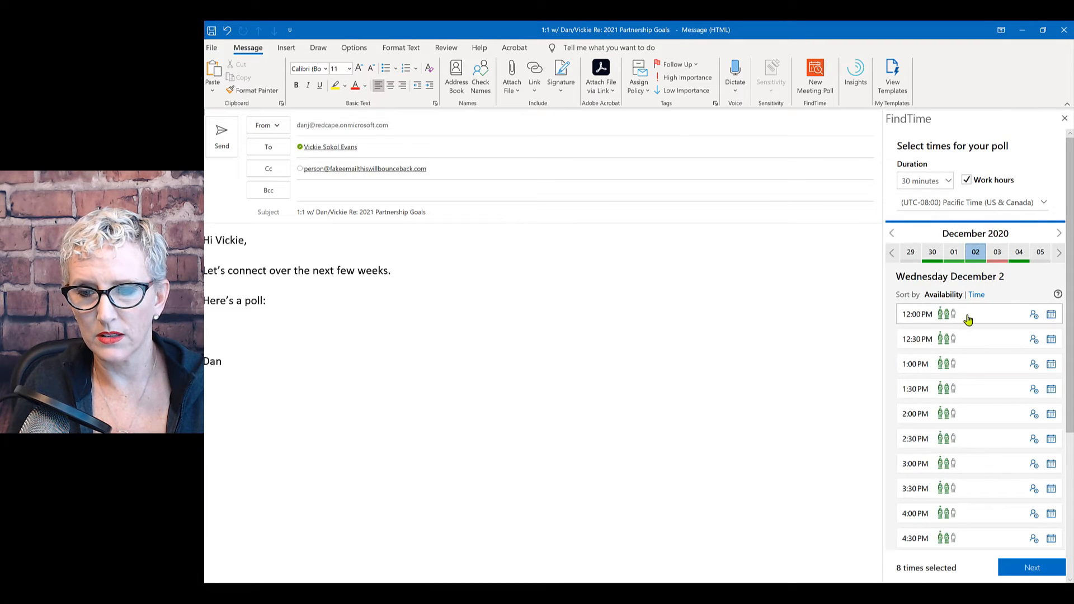
left_click(965, 442)
left_click(947, 364)
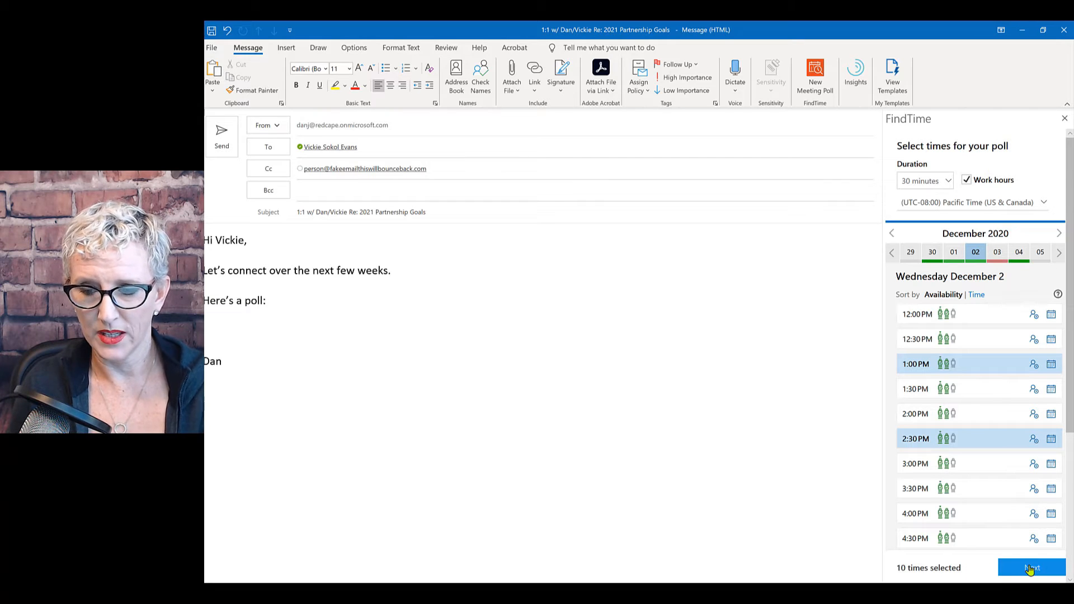
Show the poll times in Central Time and continue to the poll summary.
left_click(1043, 202)
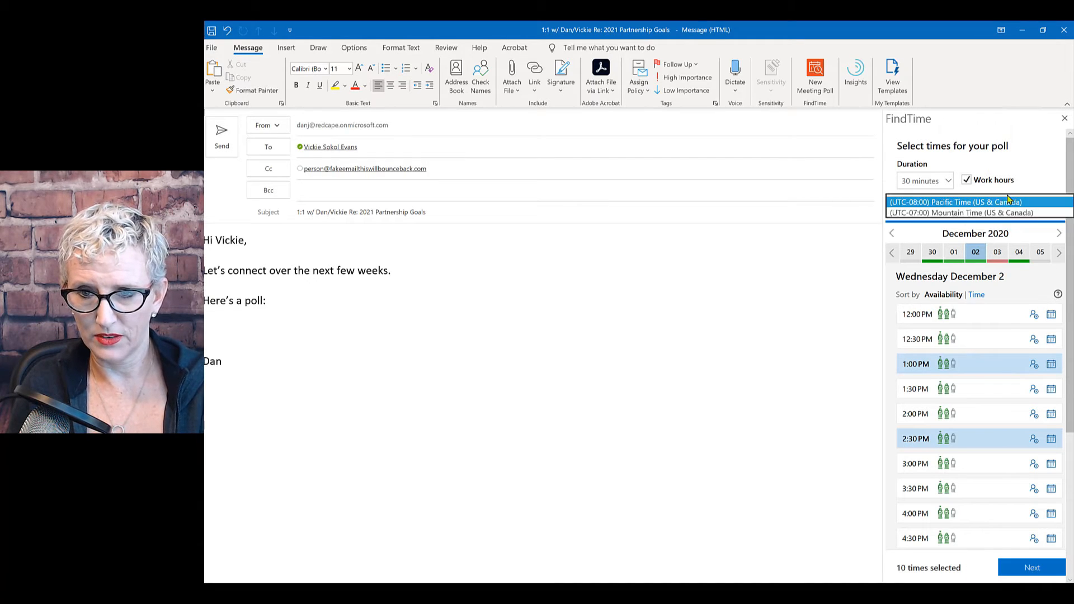
left_click(976, 223)
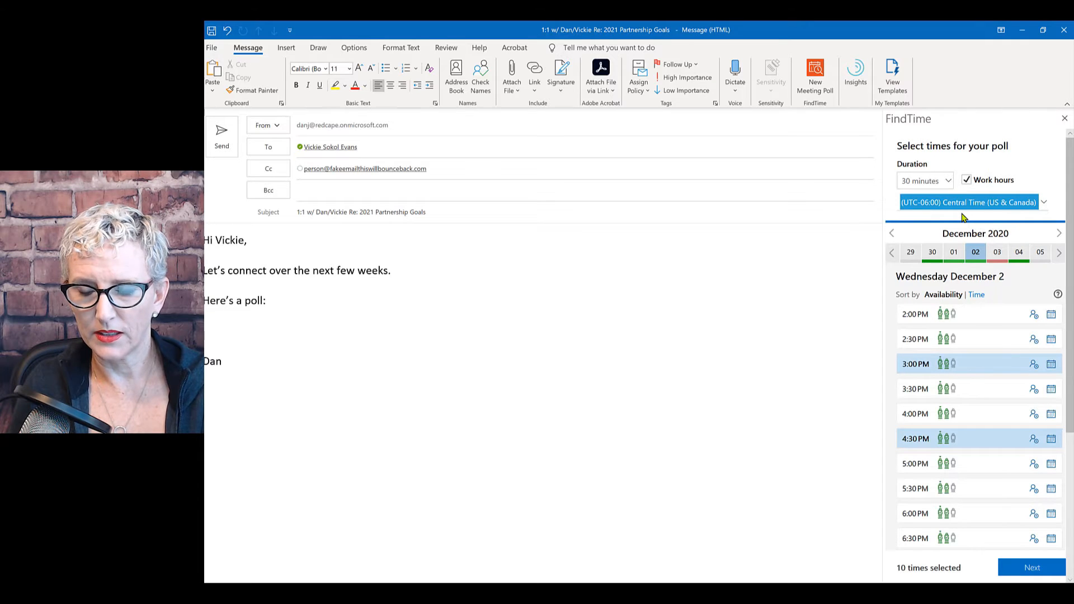
left_click(1029, 568)
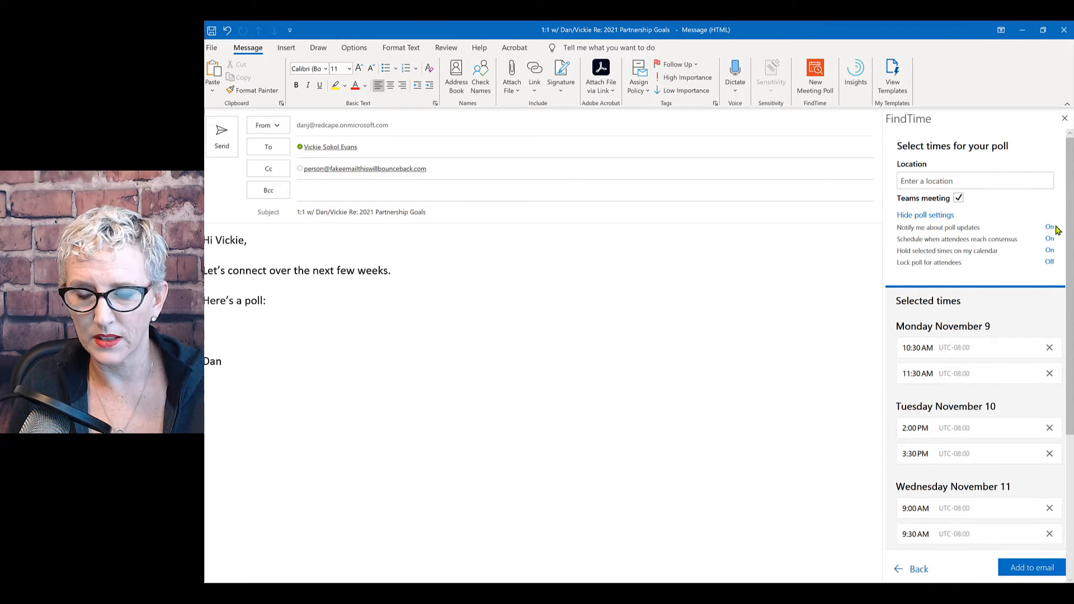
Review the selected times and turn on Lock poll for attendees.
mouse_move(929, 245)
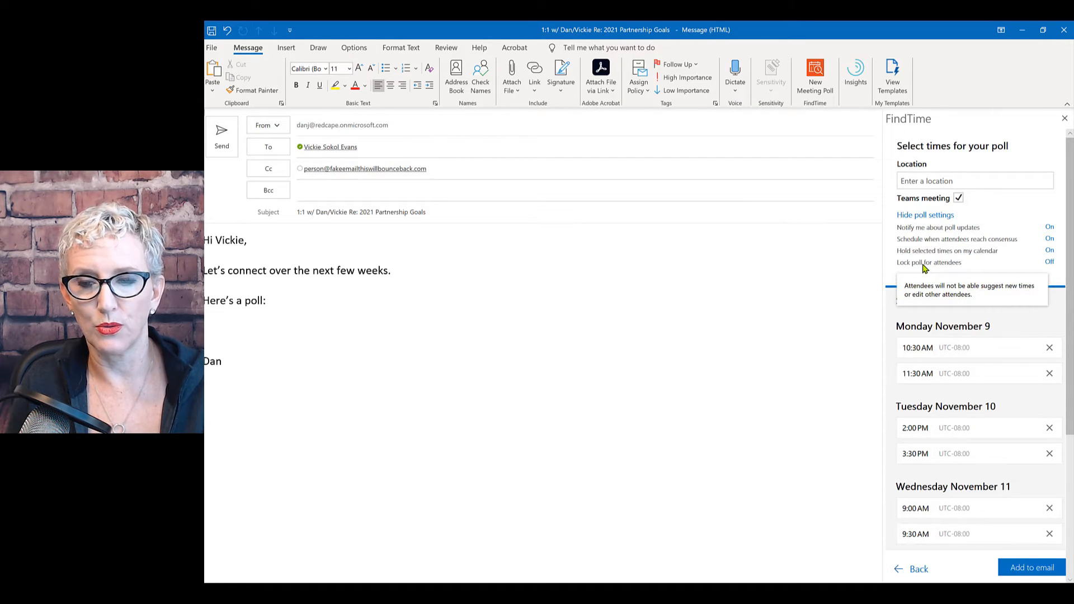
left_click(1049, 263)
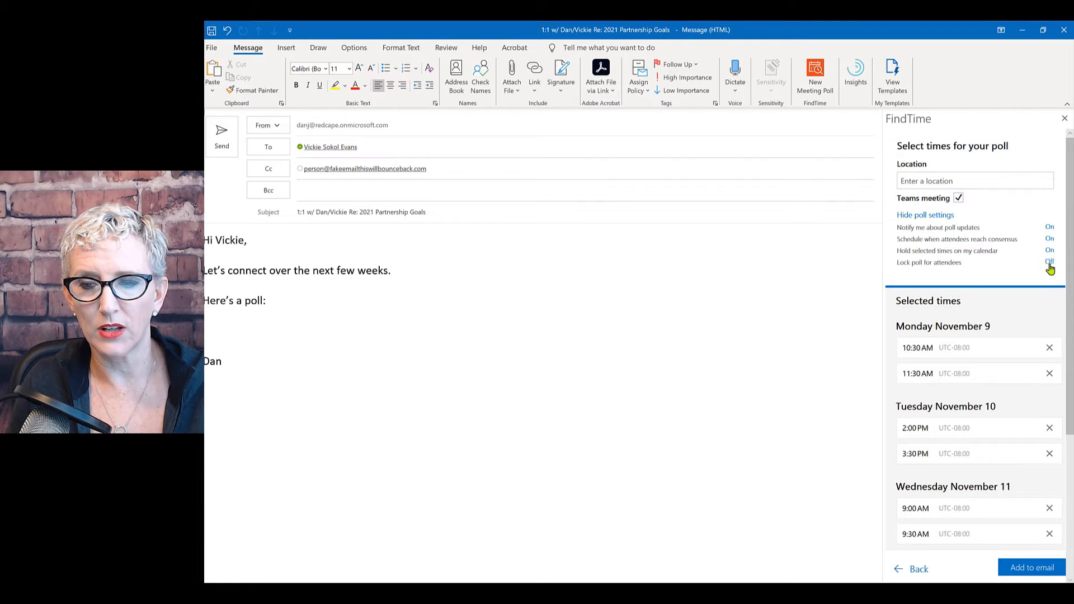
left_click(1014, 568)
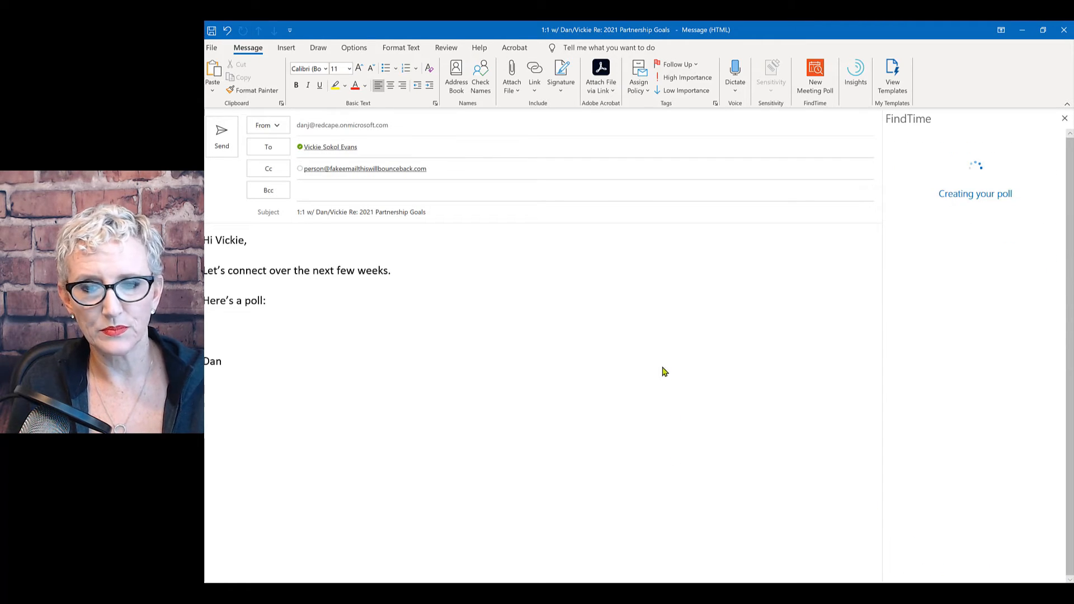
scroll(705, 366, "down", 2)
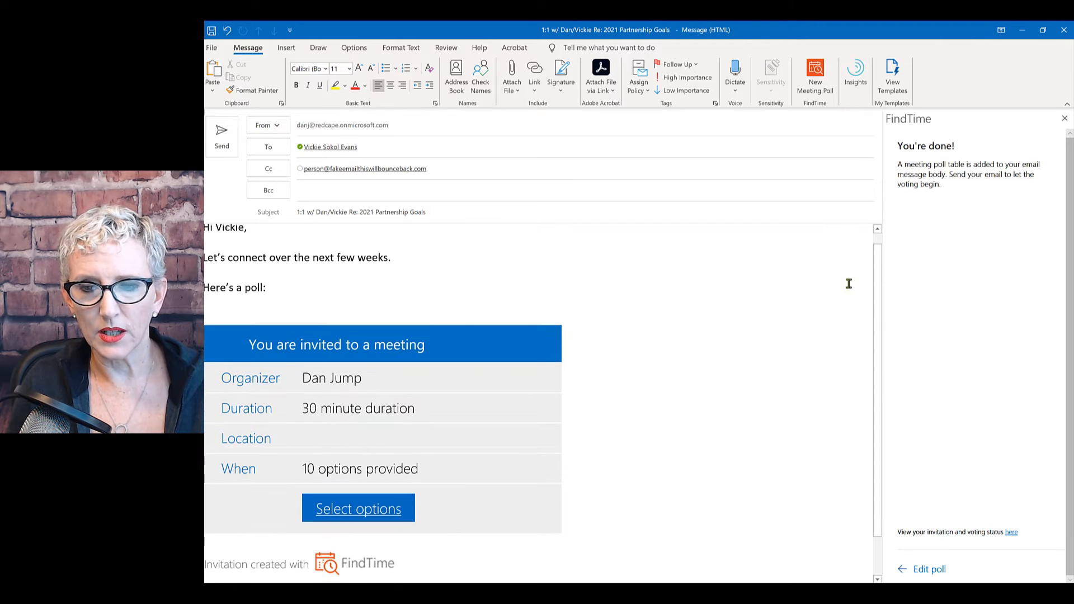
left_click(222, 144)
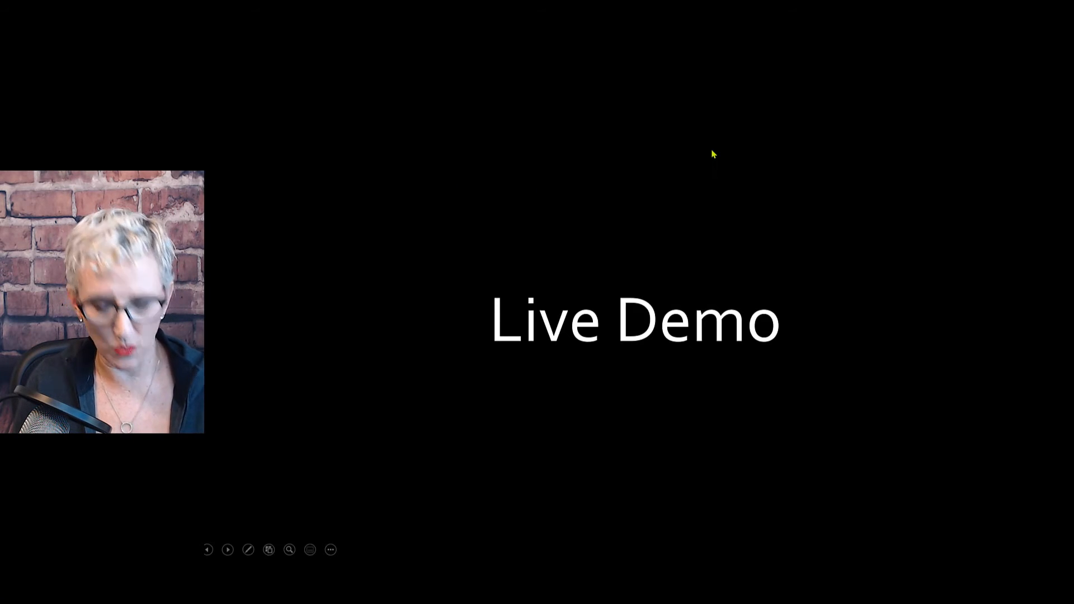
Switch from the slide show to the Outlook calendar for November 8–14, 2020.
key("super+Tab")
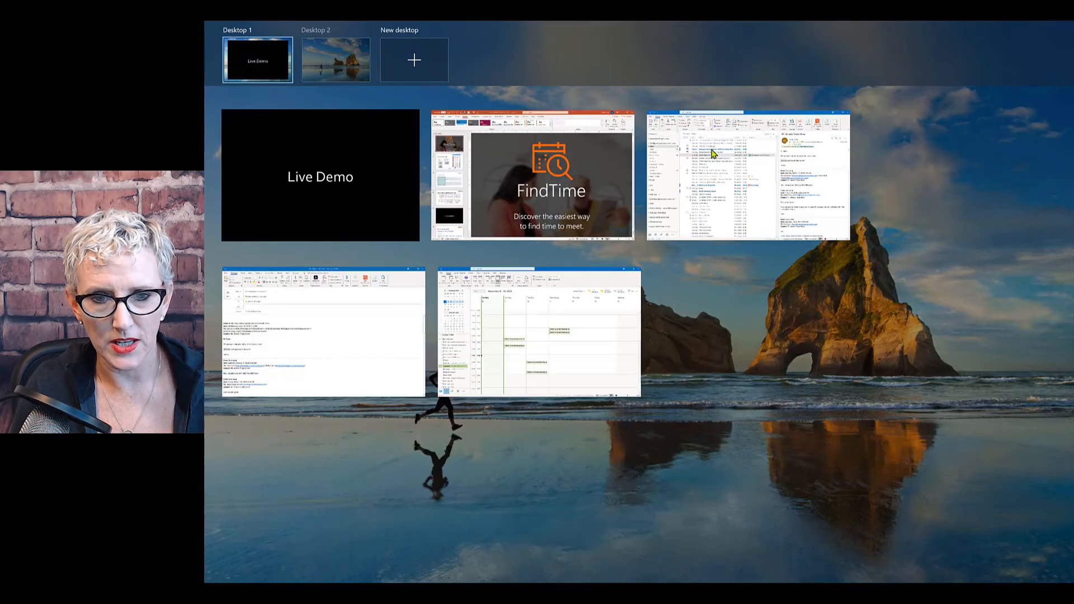
key("Escape")
key("super+Tab")
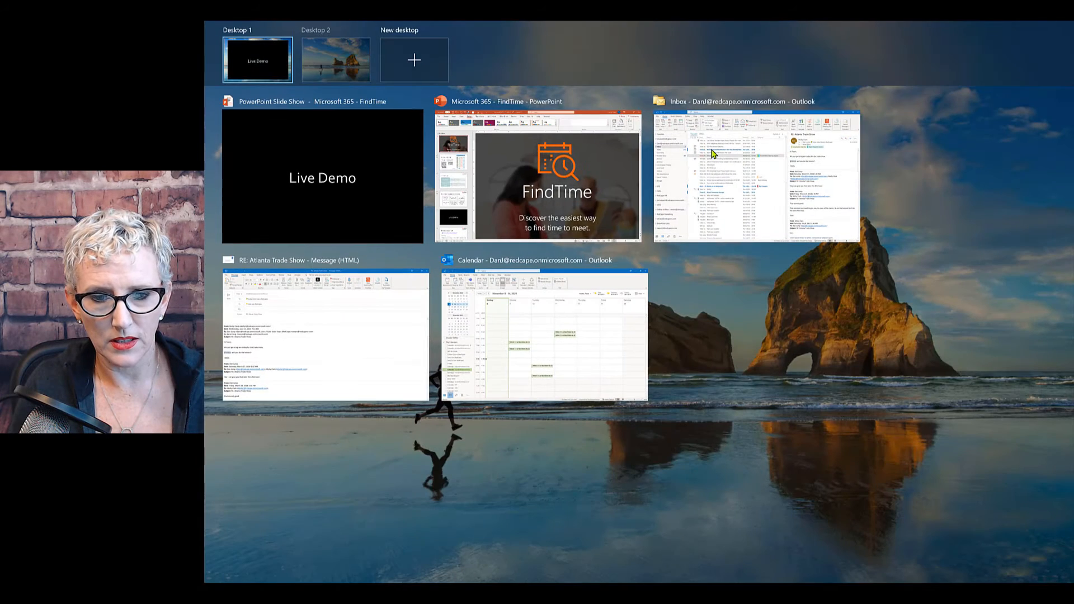
key("Escape")
key("super+Tab")
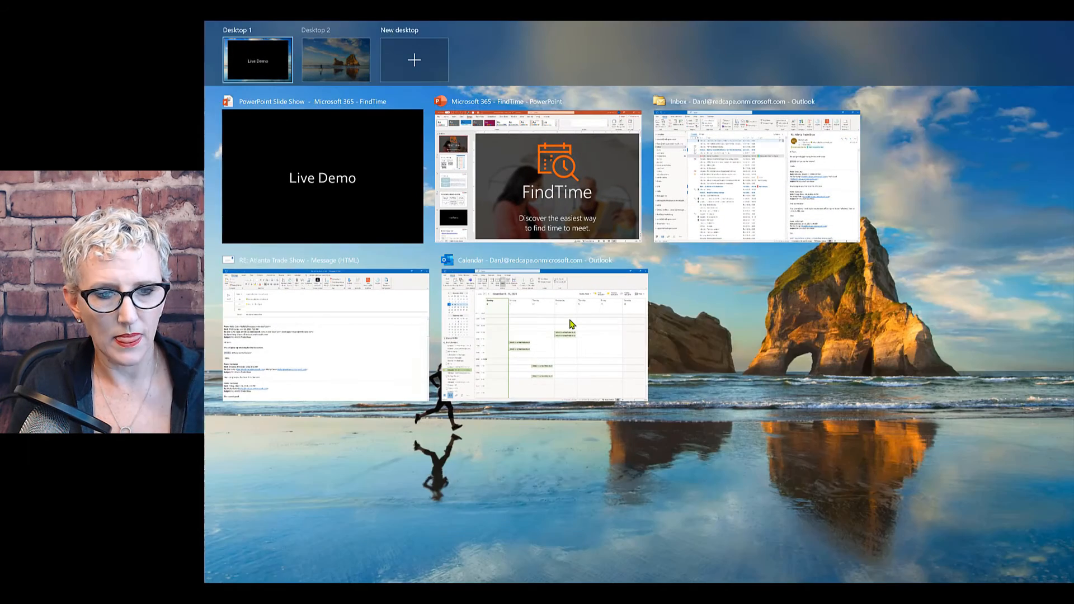
left_click(570, 324)
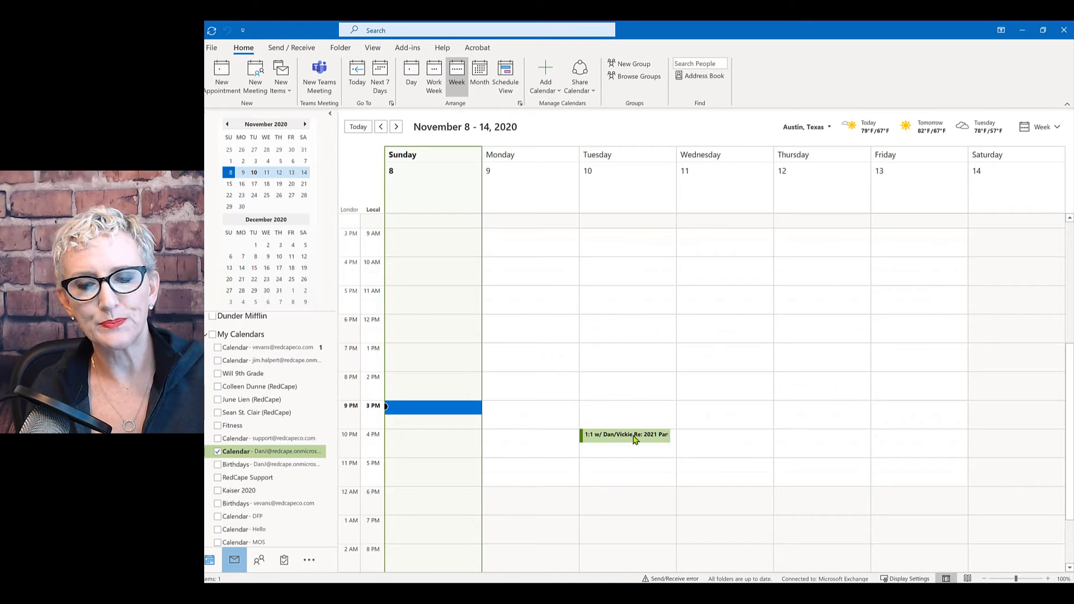
Open the Tuesday 4 PM 2021 Partnership Goals meeting, review its details, and close it.
mouse_move(635, 439)
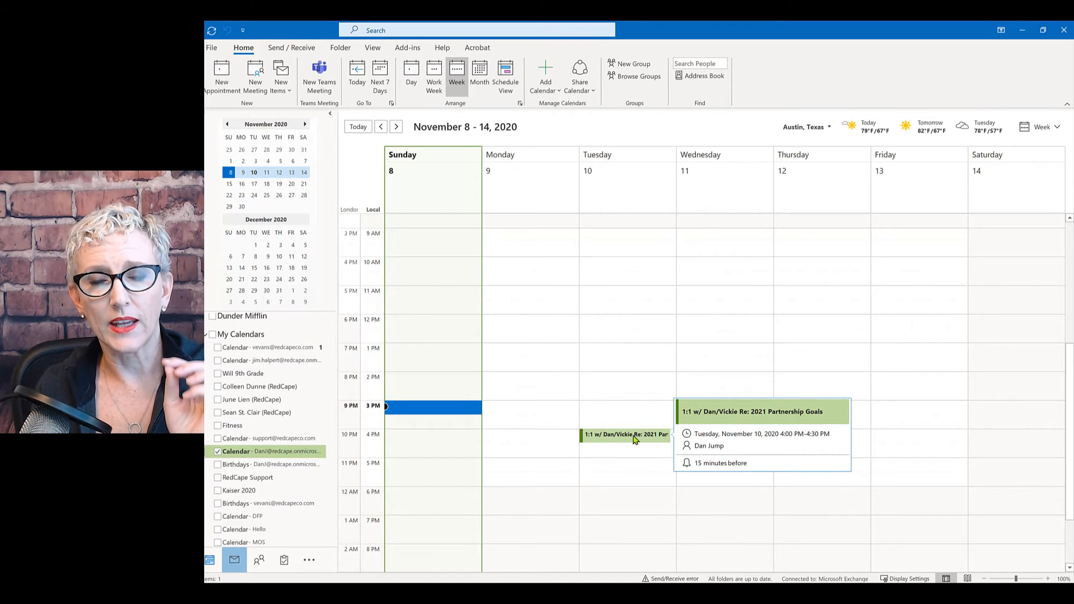
left_click(634, 438)
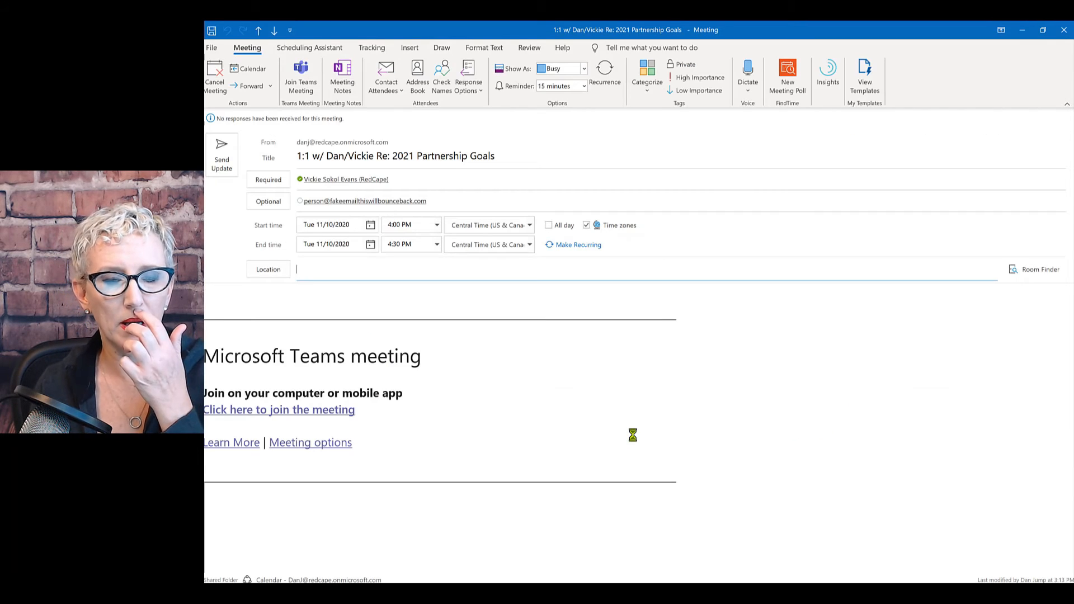
left_click(1064, 32)
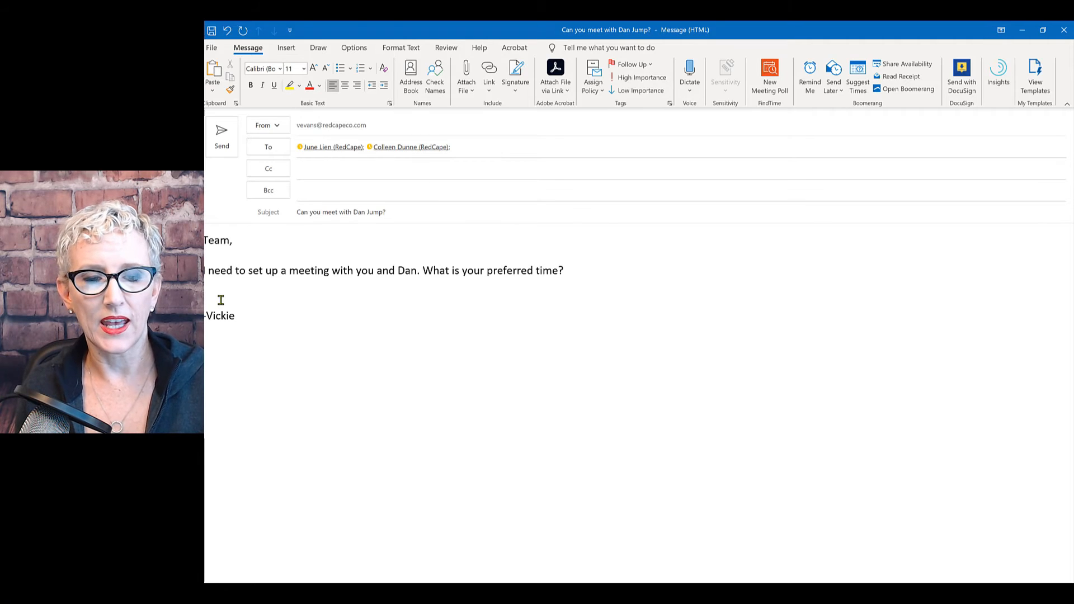
left_click(329, 169)
left_click(504, 141)
type("danj")
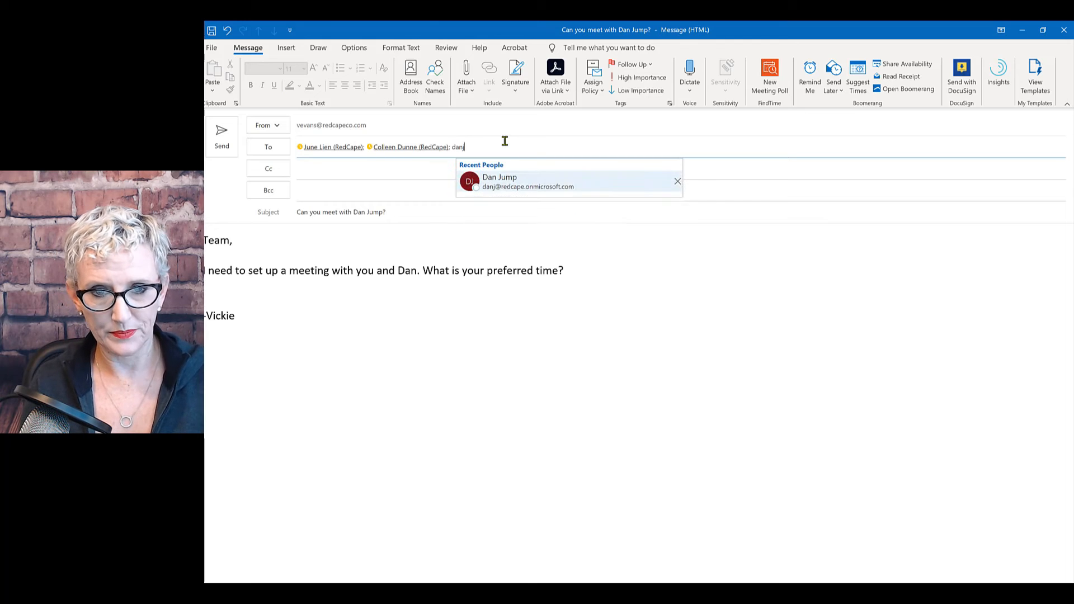
key("Return")
left_click(297, 291)
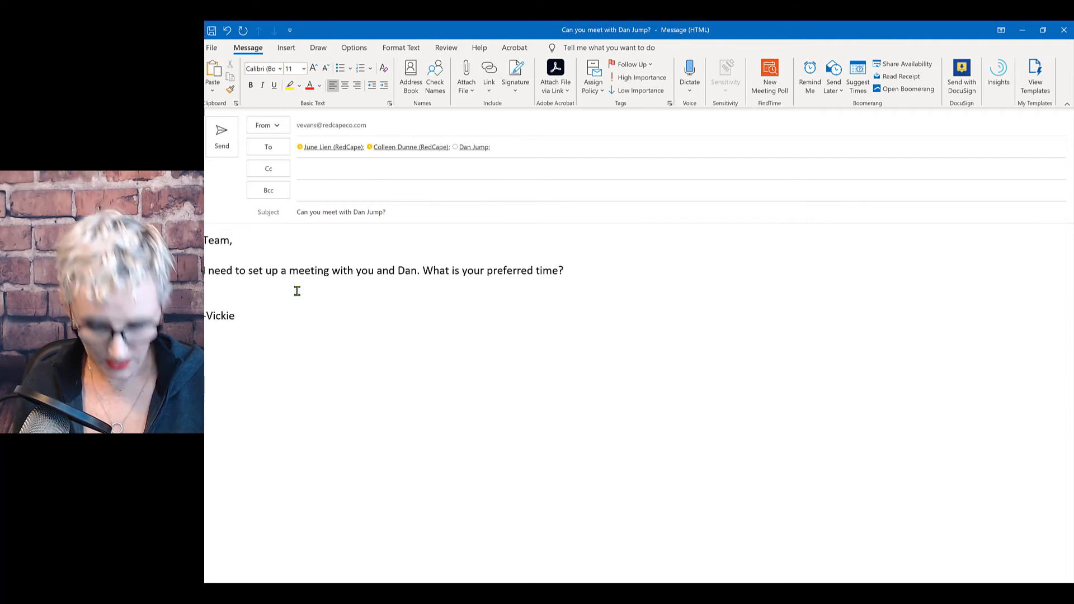
key("Return")
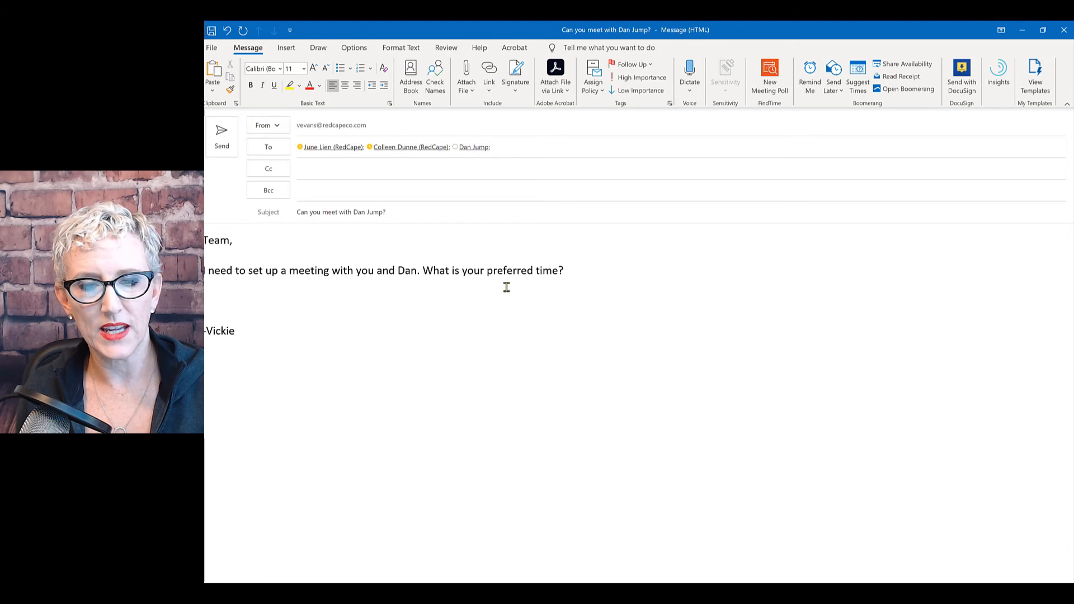
left_click(559, 271)
type("for the three of you ")
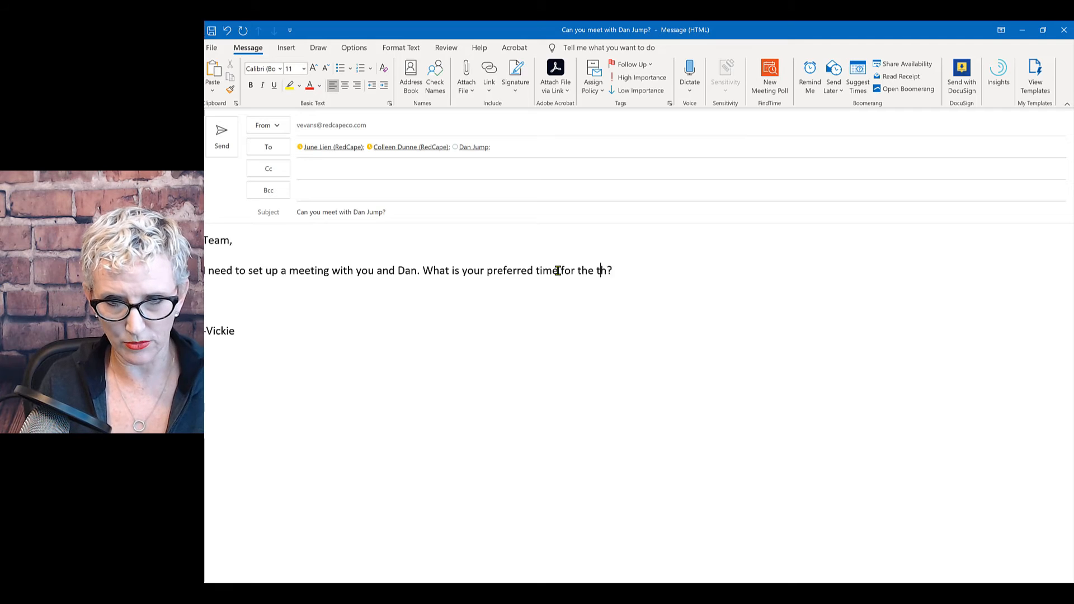
type("to meet")
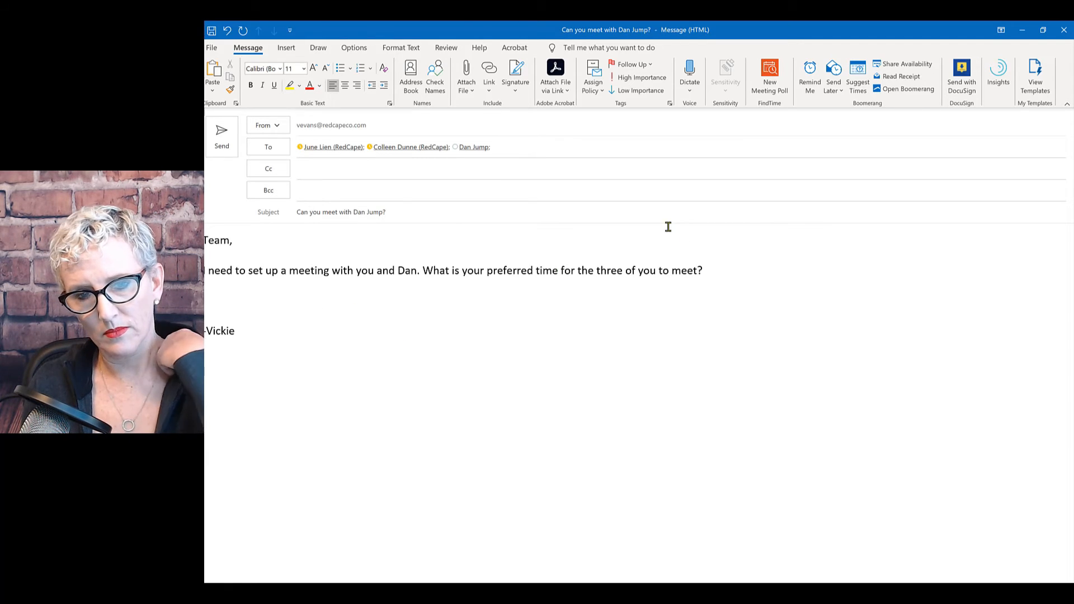
left_click(501, 147)
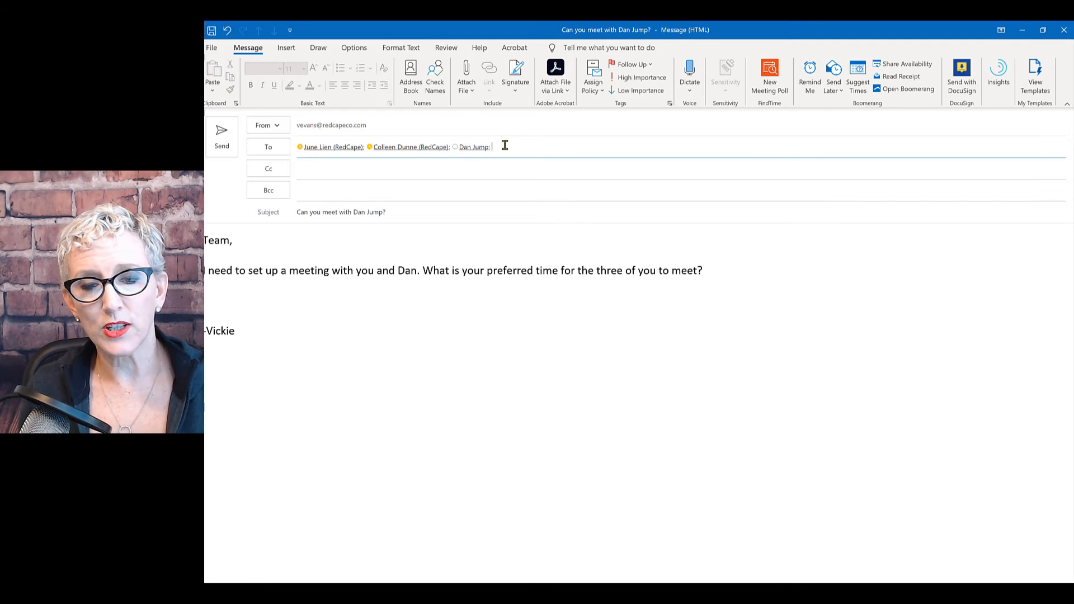
left_click(472, 148)
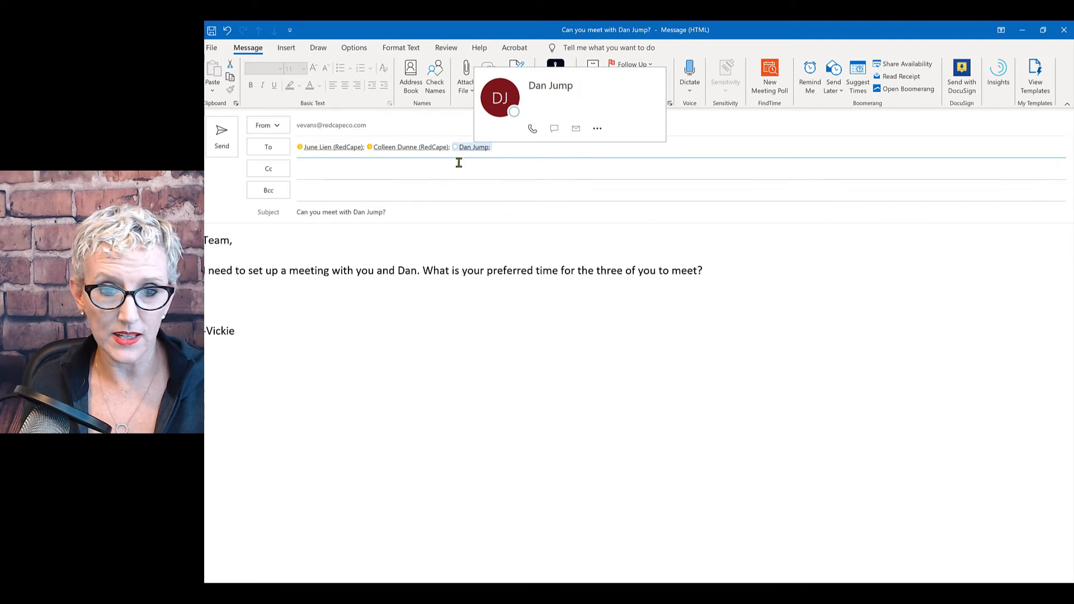
double_click(486, 151)
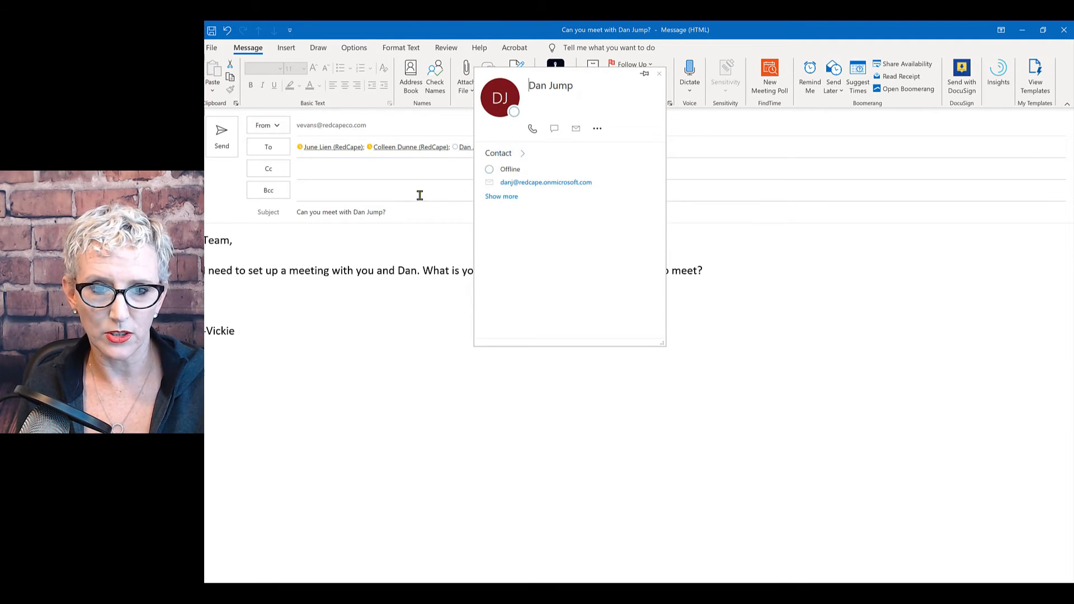
left_click(503, 147)
left_click(467, 149)
key("Delete")
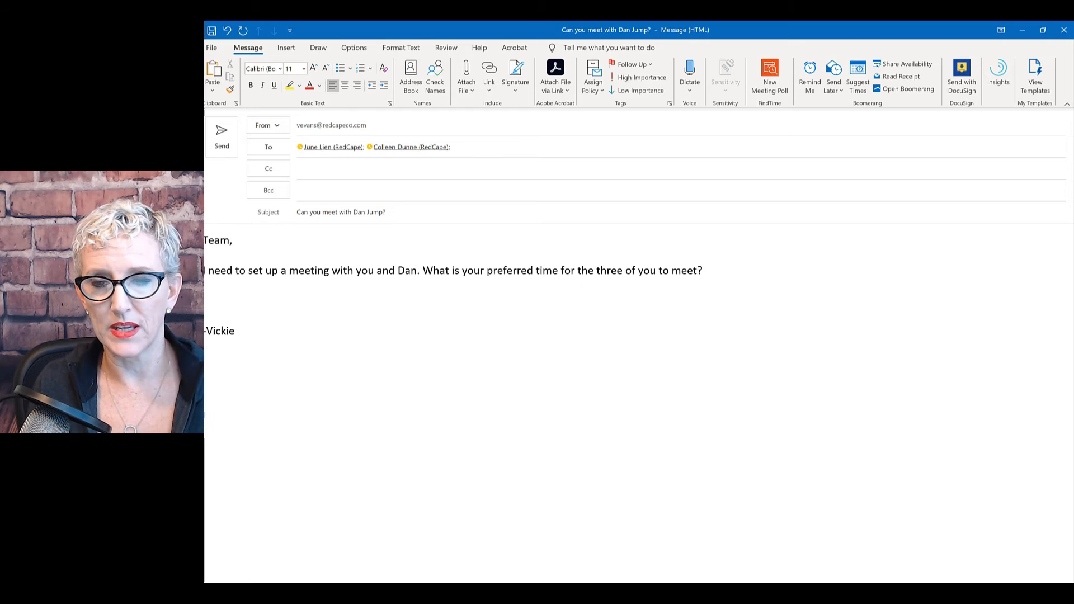
left_click(770, 76)
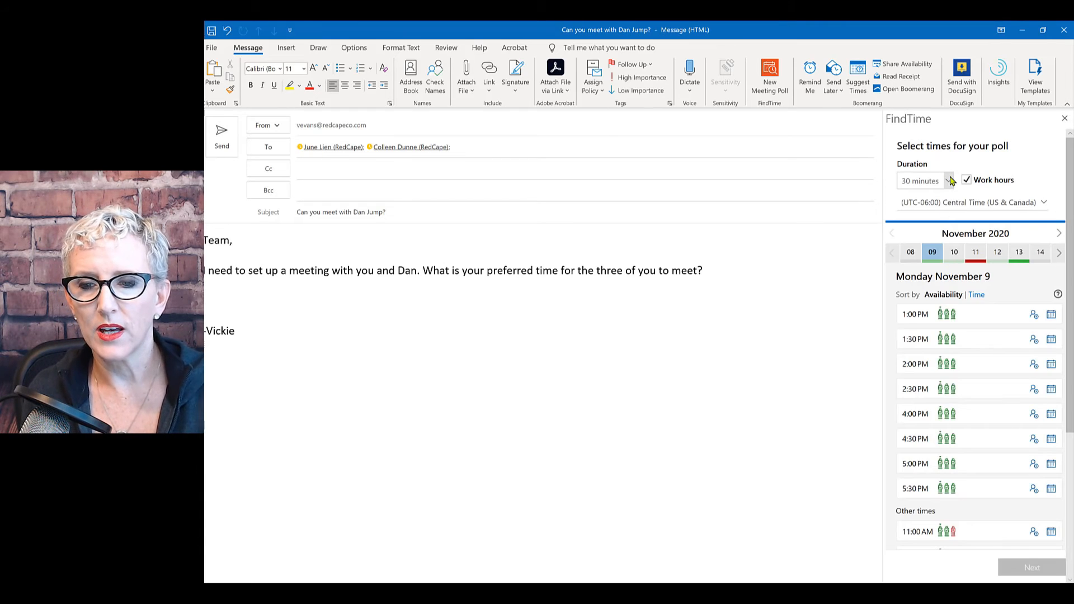
Set the poll duration to 1 hour and pick 1:30, 2:00 and 4:30 PM on November 9.
left_click(949, 181)
left_click(930, 203)
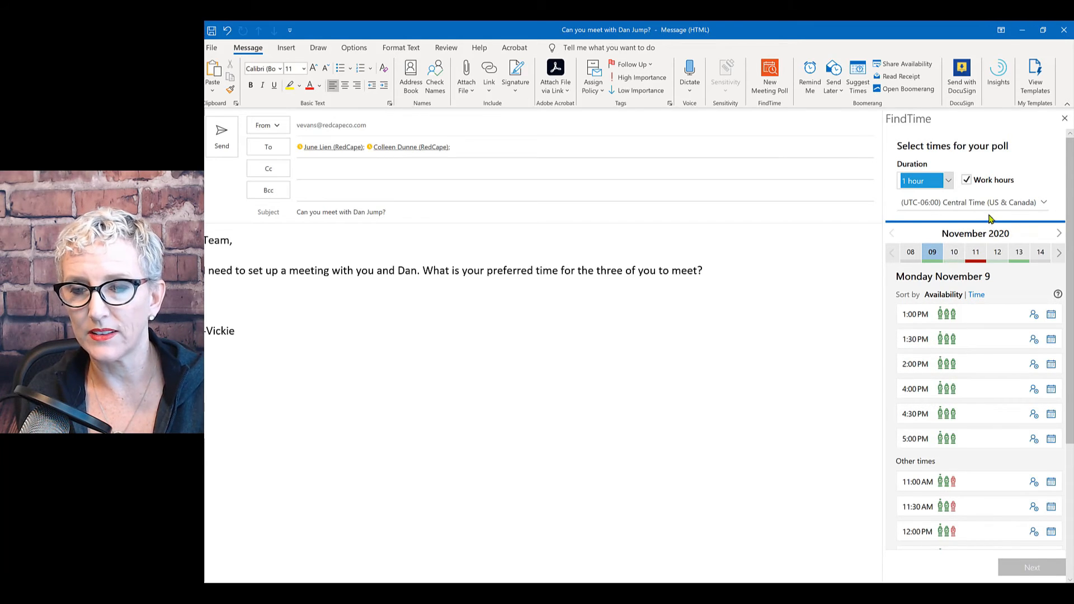
left_click(919, 340)
left_click(918, 364)
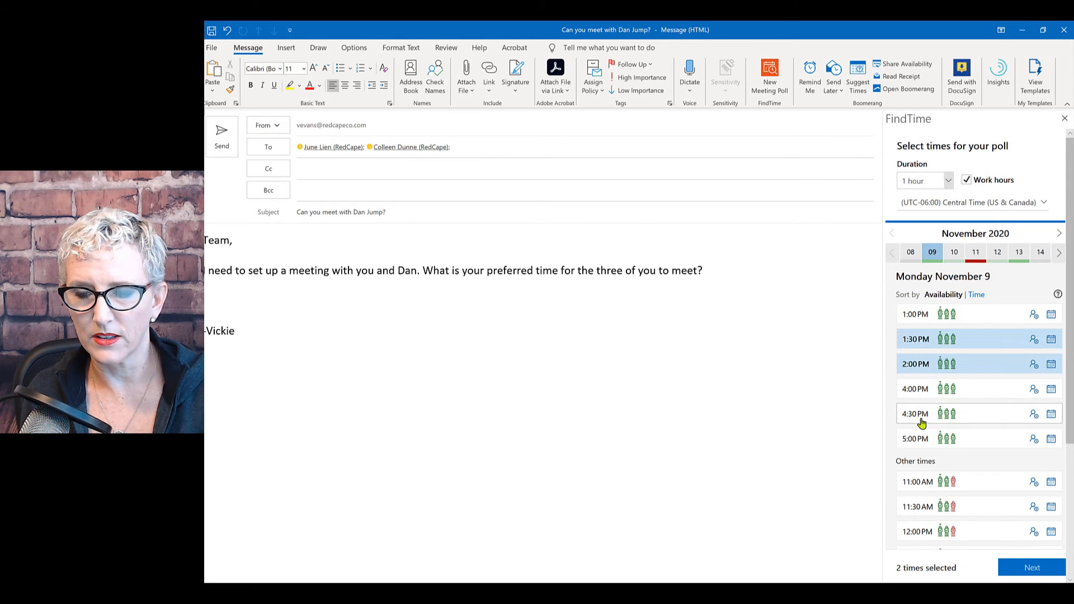
left_click(920, 418)
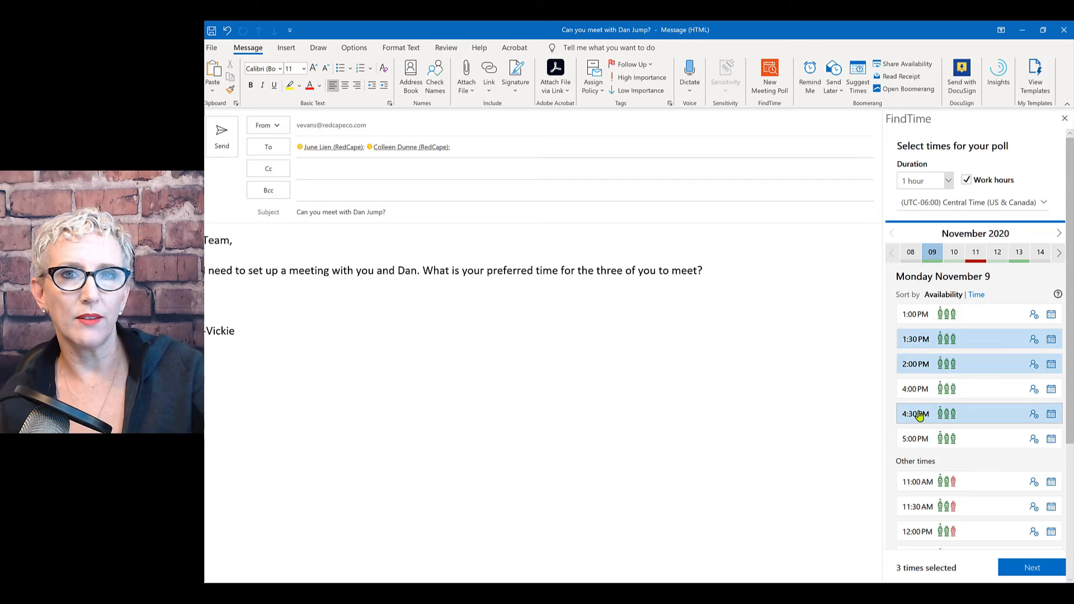
Add 4:30 PM on November 10 plus 12:30 and 2:00 PM on November 13.
left_click(953, 253)
left_click(945, 313)
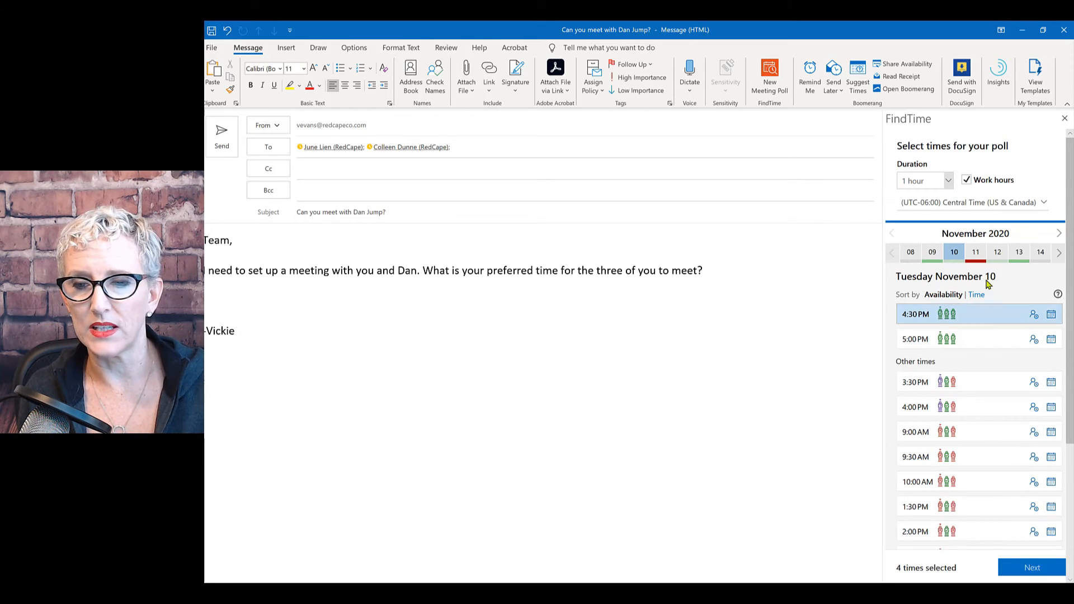
left_click(1017, 253)
left_click(945, 341)
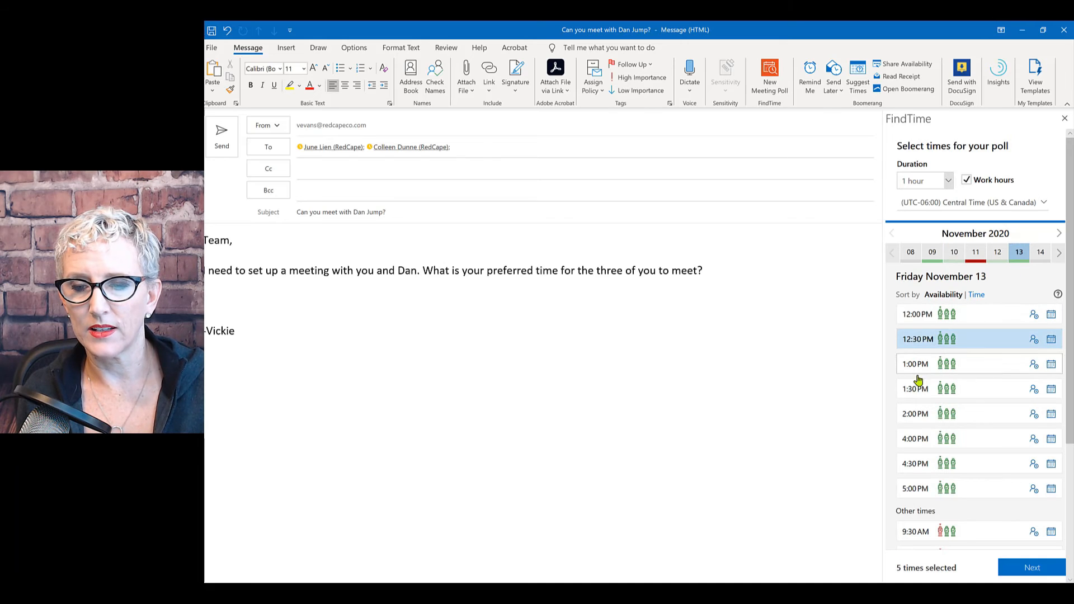
left_click(911, 415)
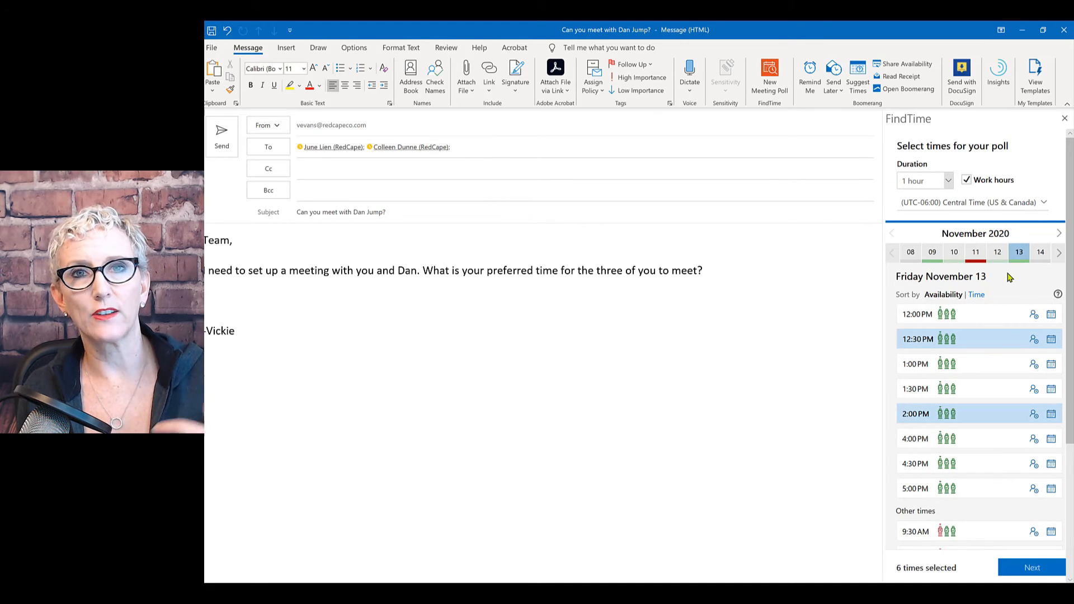
Keep Teams meeting off, turn off scheduling on consensus, and add the poll to the email.
left_click(1032, 568)
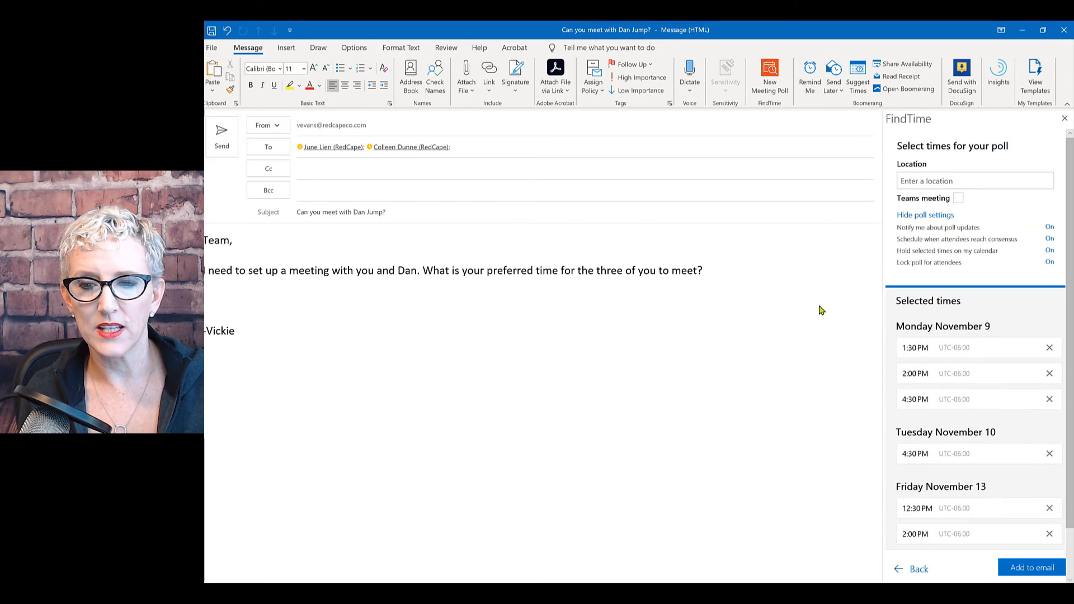
left_click(957, 199)
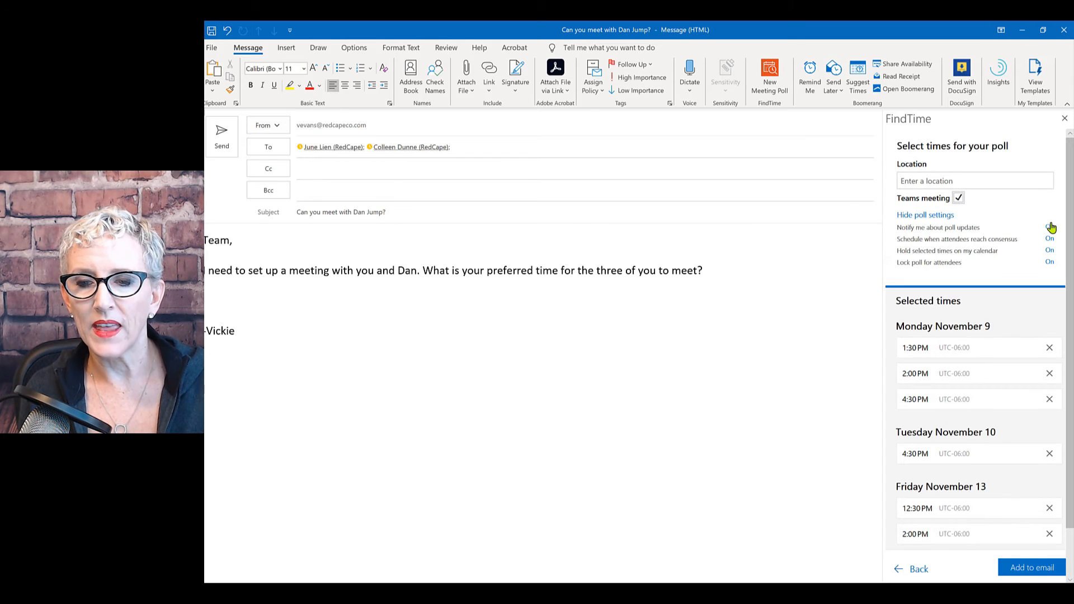
left_click(958, 200)
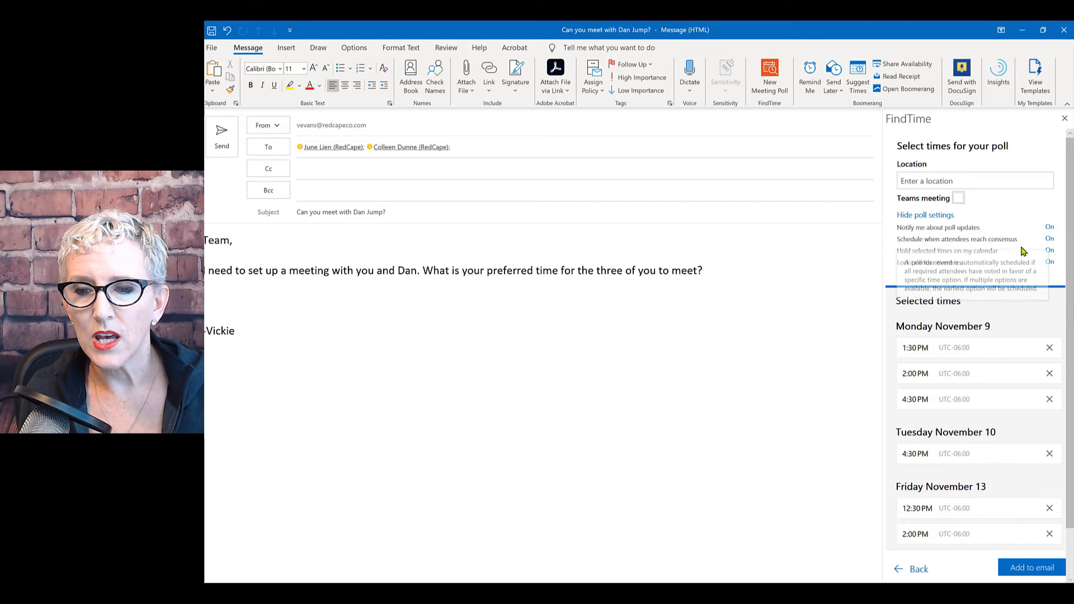
left_click(1049, 239)
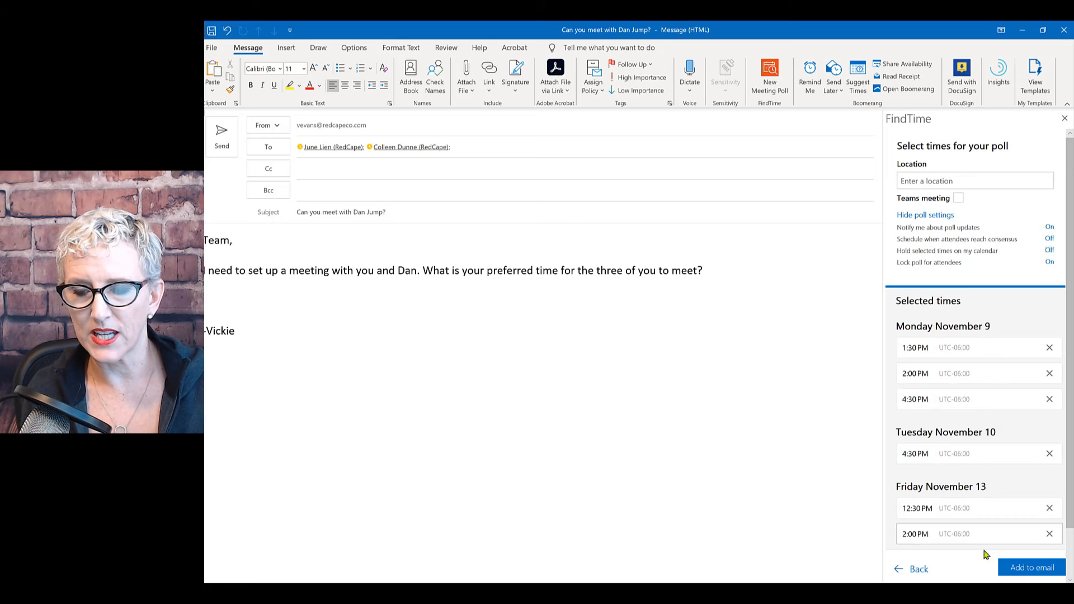
left_click(1029, 566)
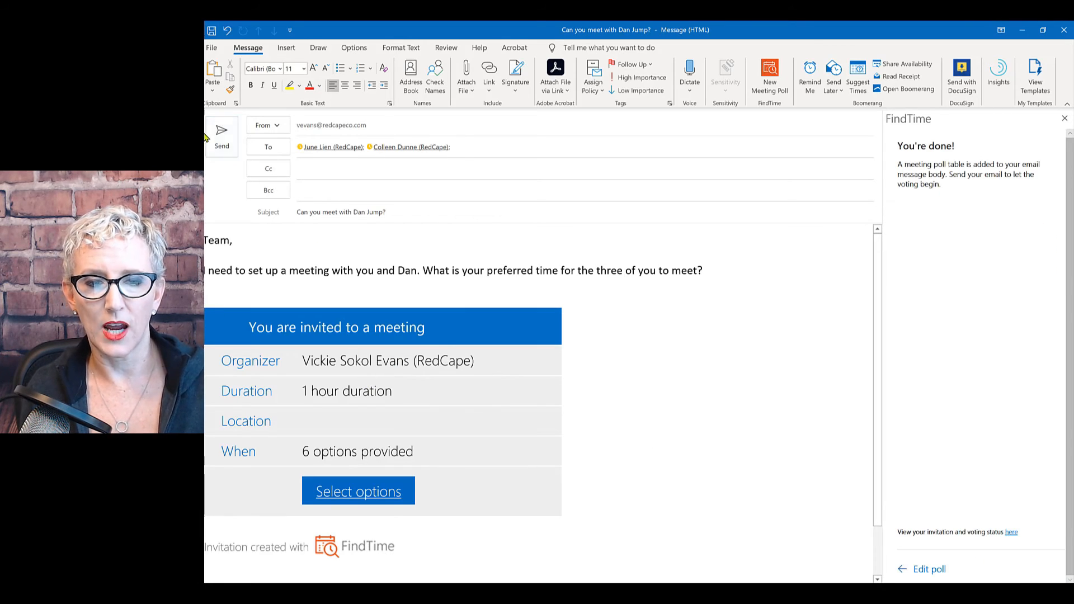
left_click(1065, 118)
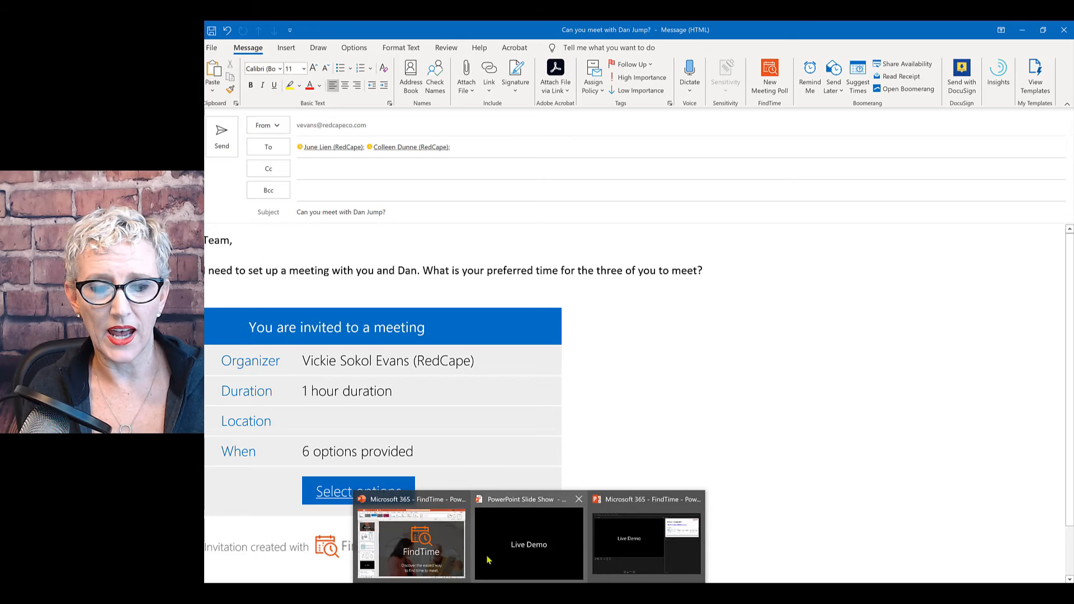
Return to the PowerPoint slide show on the fully built 'Set up a meeting' slide.
left_click(490, 560)
key("Left")
key("Left")
key("Left")
key("Left")
key("Left")
key("Left")
key("Left")
key("Left")
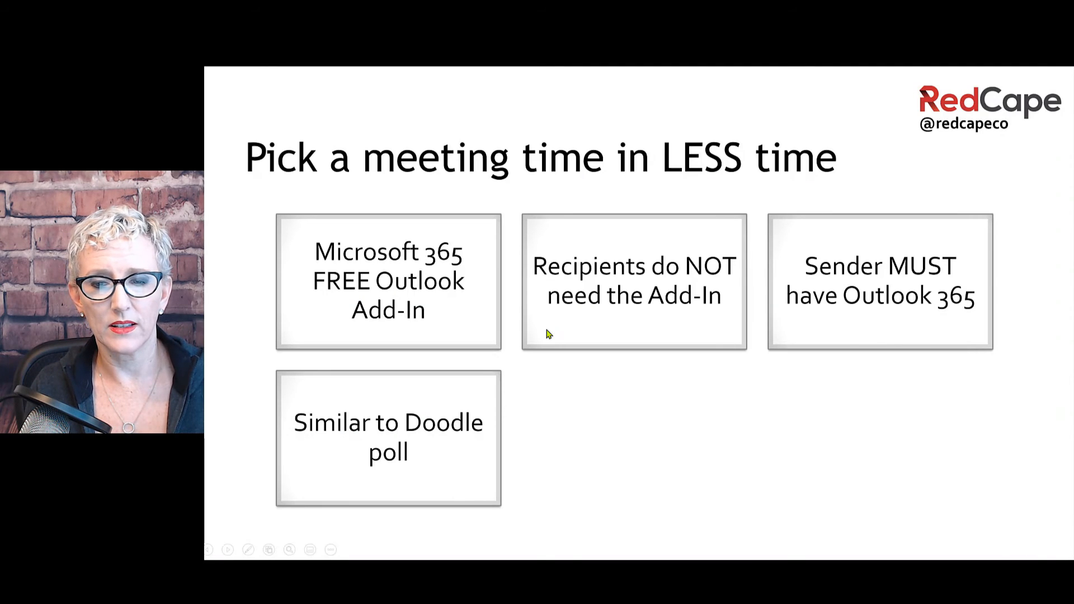
key("Left")
key("Right")
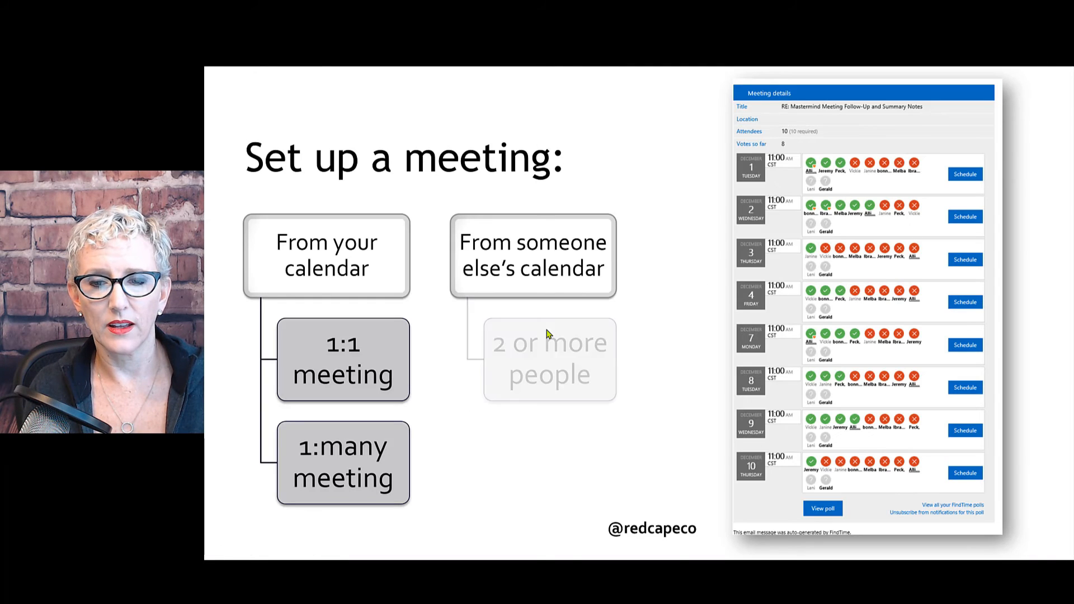
key("Right")
key("Left")
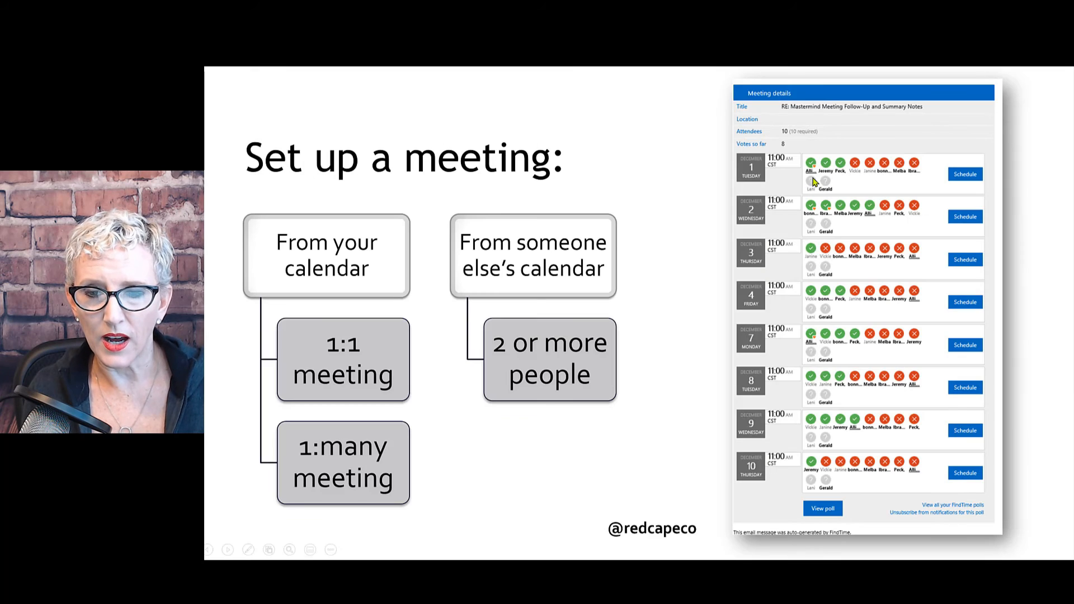